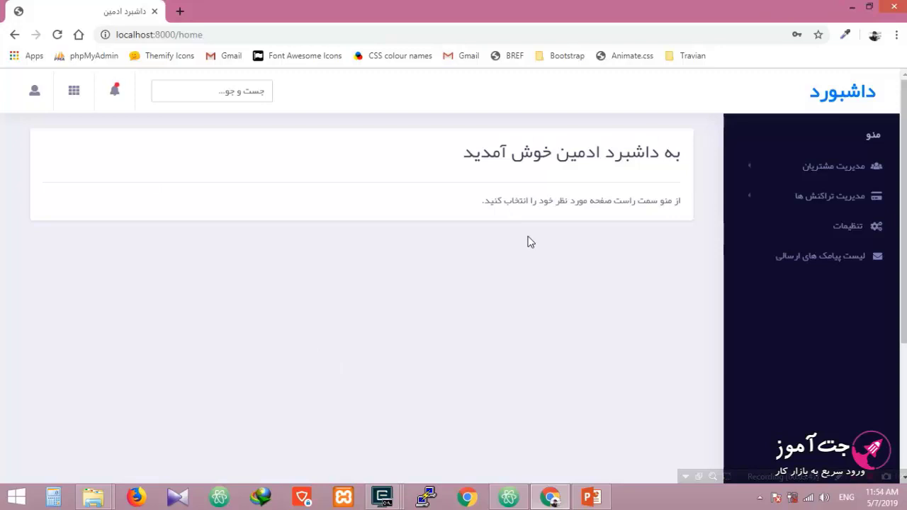
# Step: Open the add-customer form ('اضافه کردن مشتری') under the customer management section
pyautogui.click(747, 170)
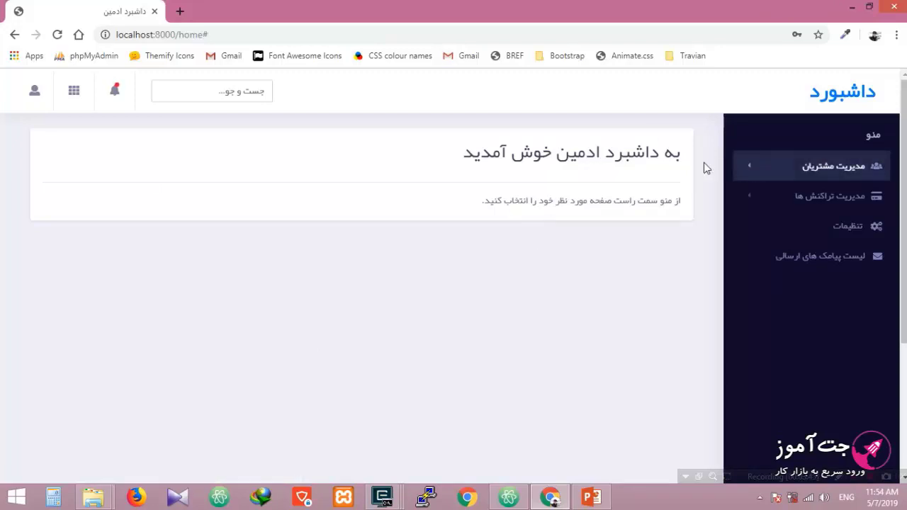
pyautogui.click(751, 175)
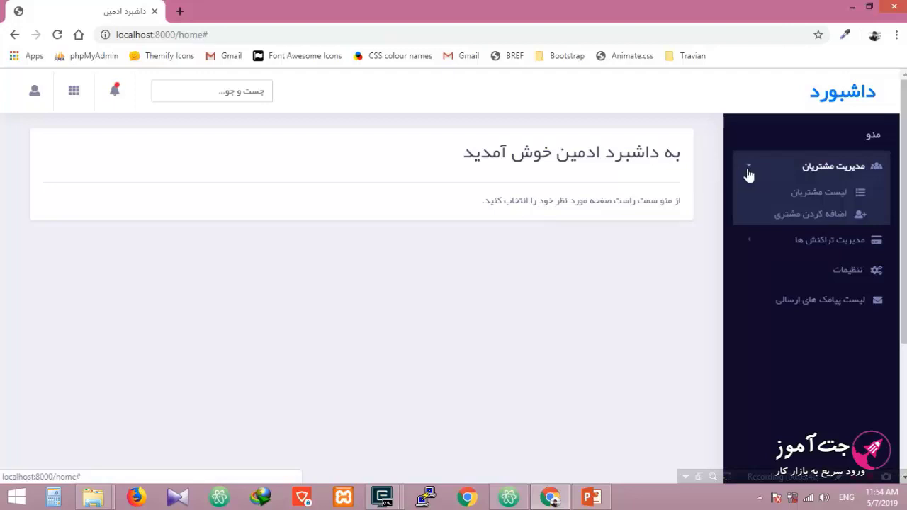
pyautogui.click(804, 216)
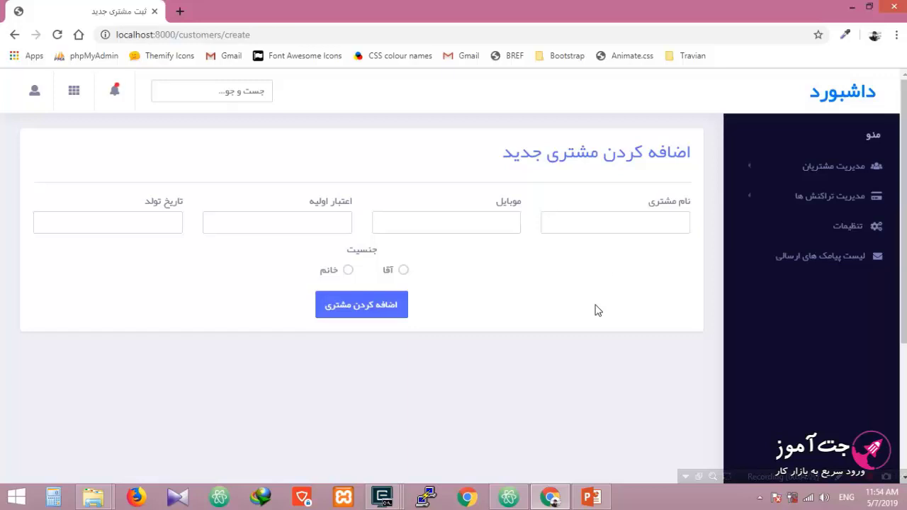
# Step: Autofill the customer's name and mobile number into the new-customer form
pyautogui.click(609, 220)
pyautogui.click(613, 276)
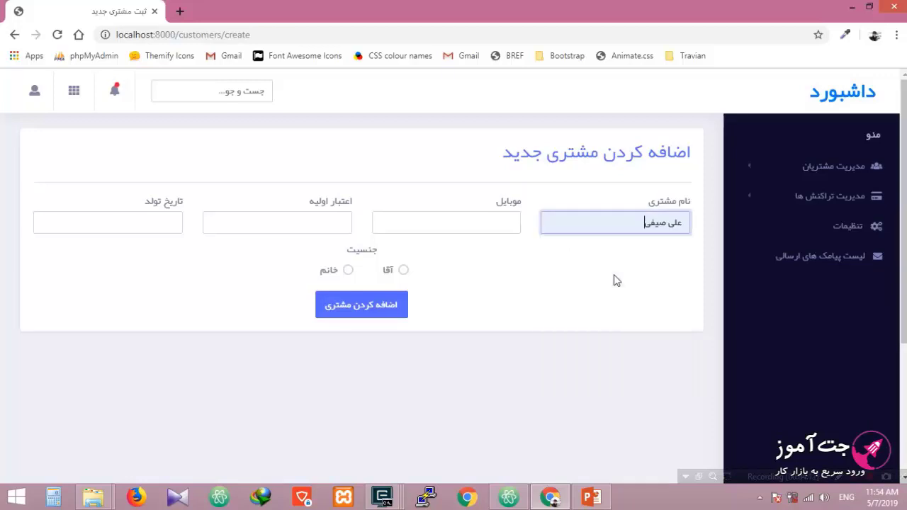
pyautogui.click(463, 221)
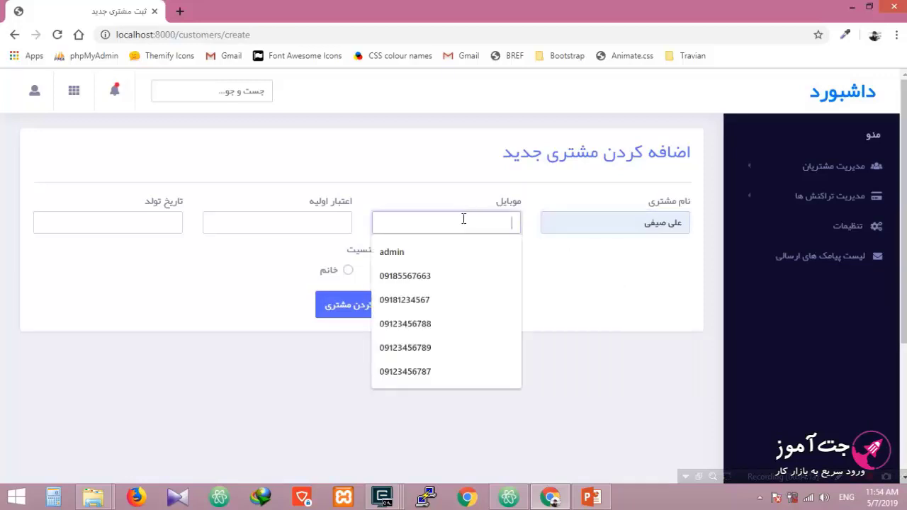
pyautogui.click(463, 277)
# Step: Enter 7500 as the initial credit and open the birth-date calendar
pyautogui.click(304, 227)
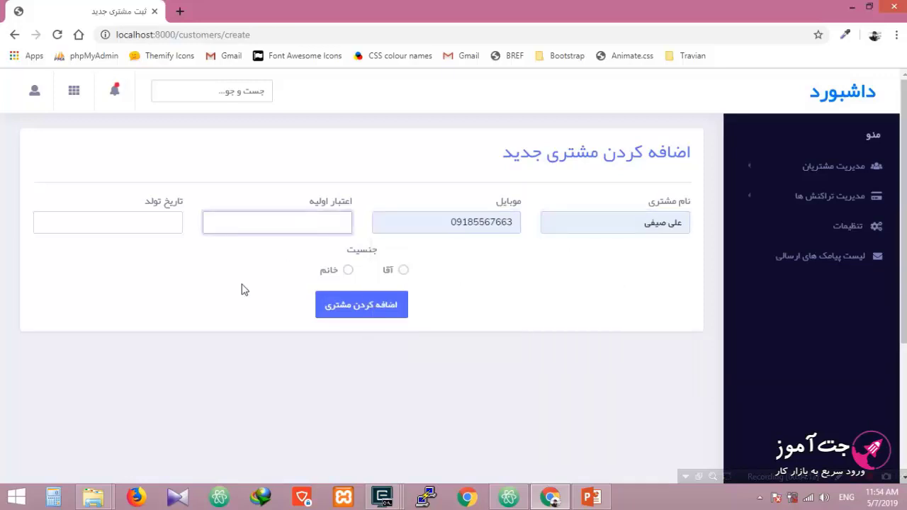
pyautogui.click(243, 289)
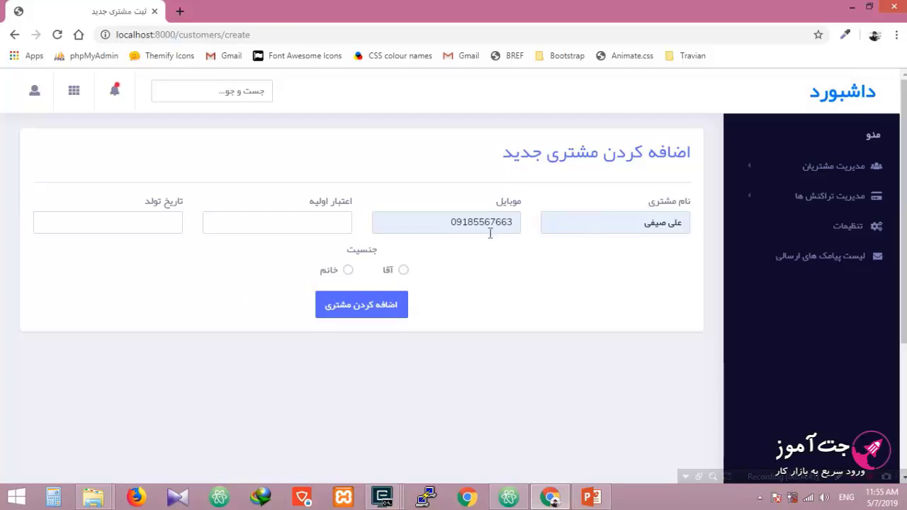
pyautogui.click(296, 219)
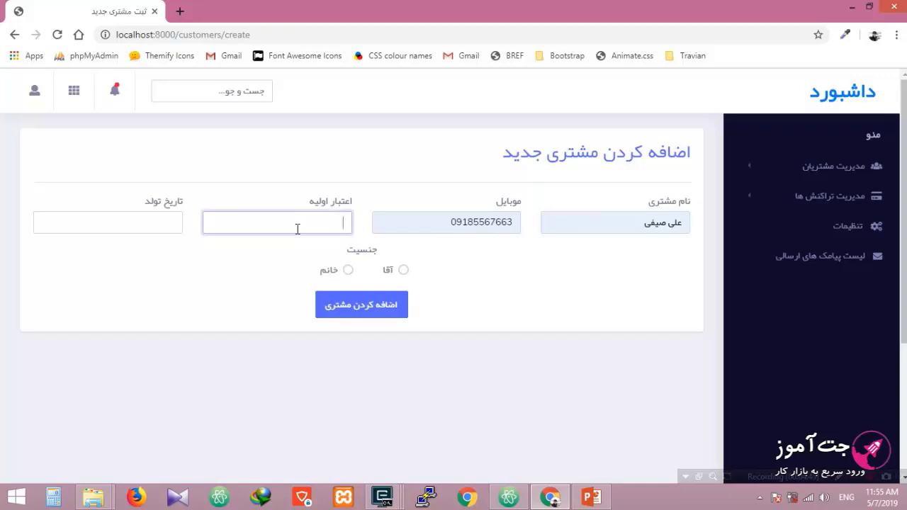
pyautogui.write('7500')
pyautogui.click(249, 289)
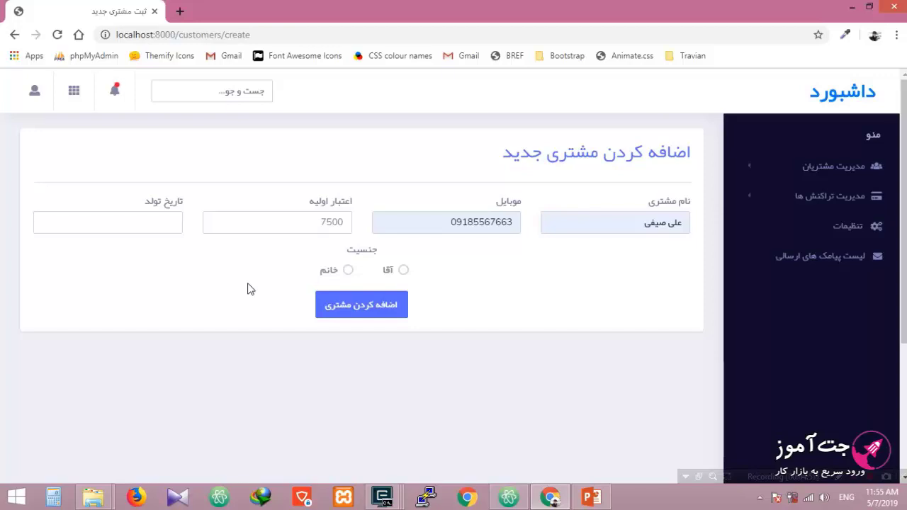
pyautogui.doubleClick(317, 222)
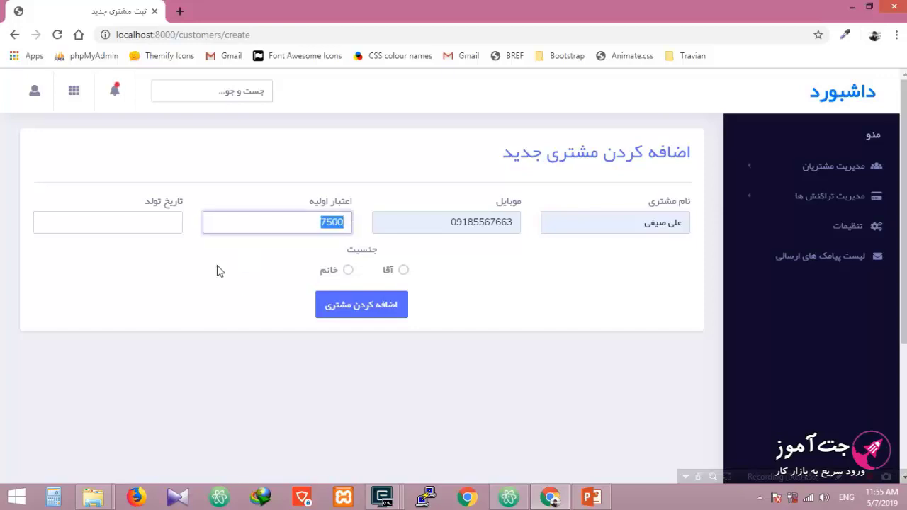
pyautogui.click(177, 263)
pyautogui.click(132, 224)
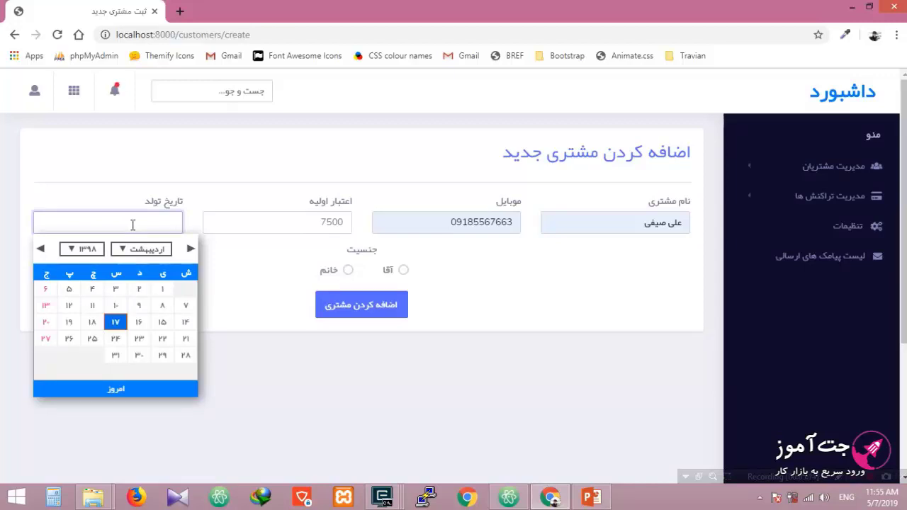
# Step: Set the birth date to 6 Aban 1373, mark the customer as male, and save
pyautogui.click(80, 250)
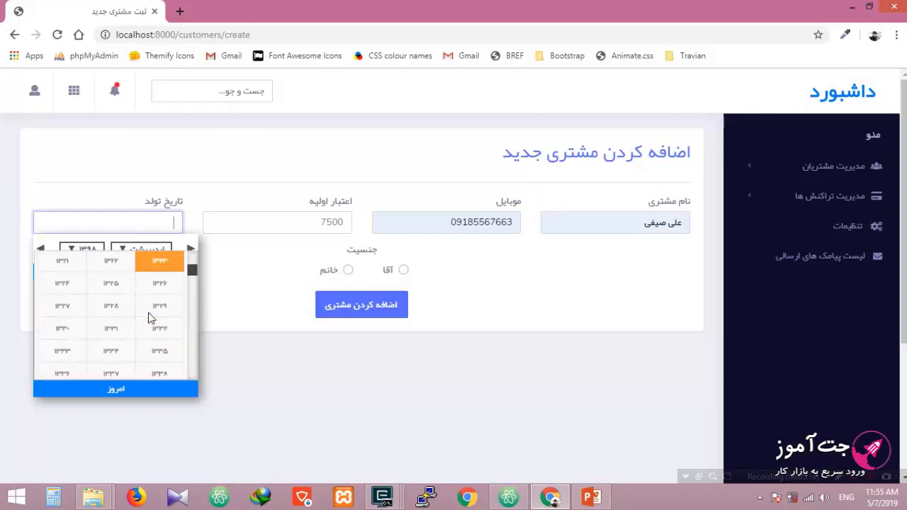
pyautogui.scroll(-4, 150, 318)
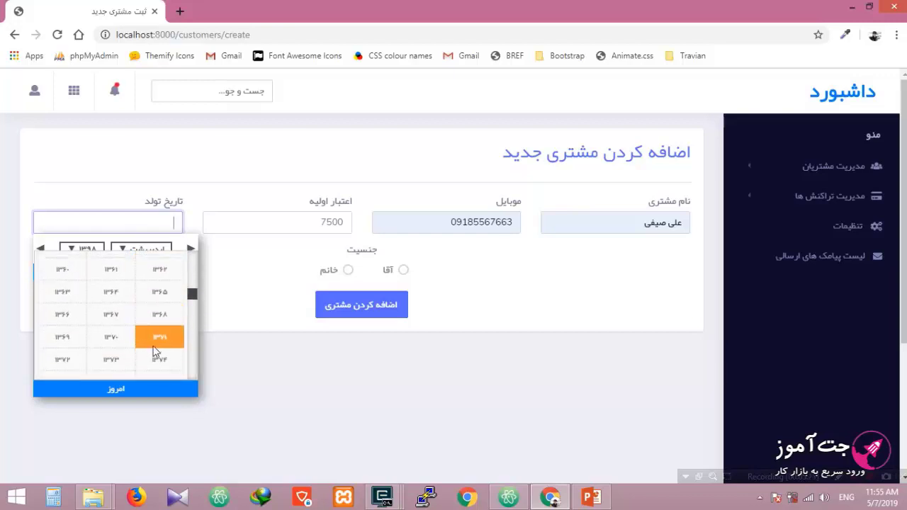
pyautogui.click(109, 359)
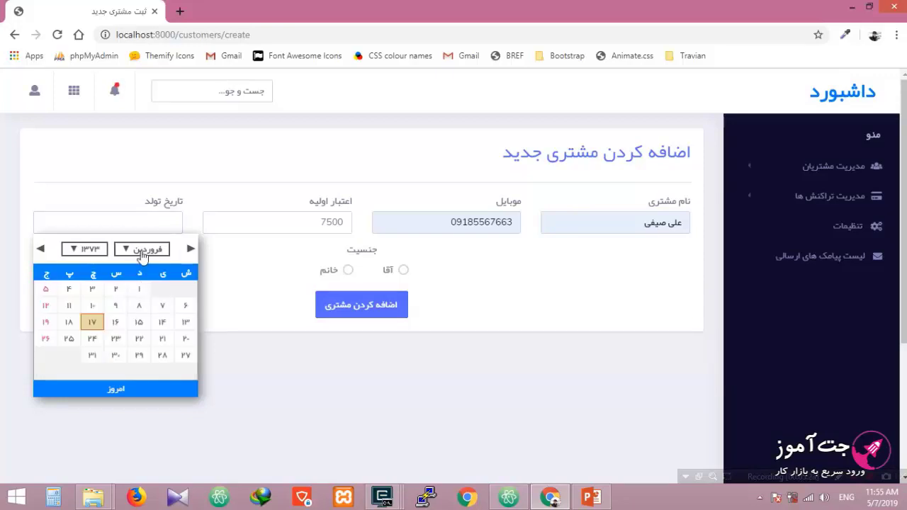
pyautogui.click(141, 253)
pyautogui.click(118, 333)
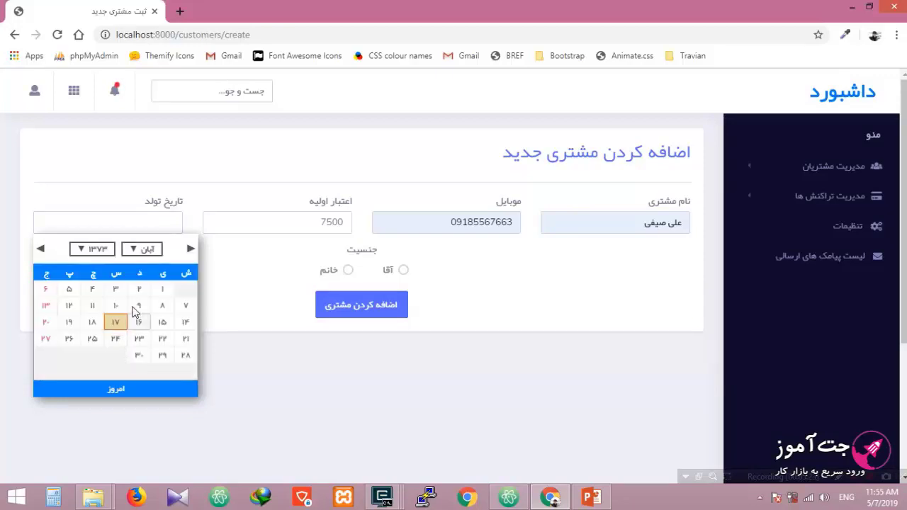
pyautogui.click(45, 290)
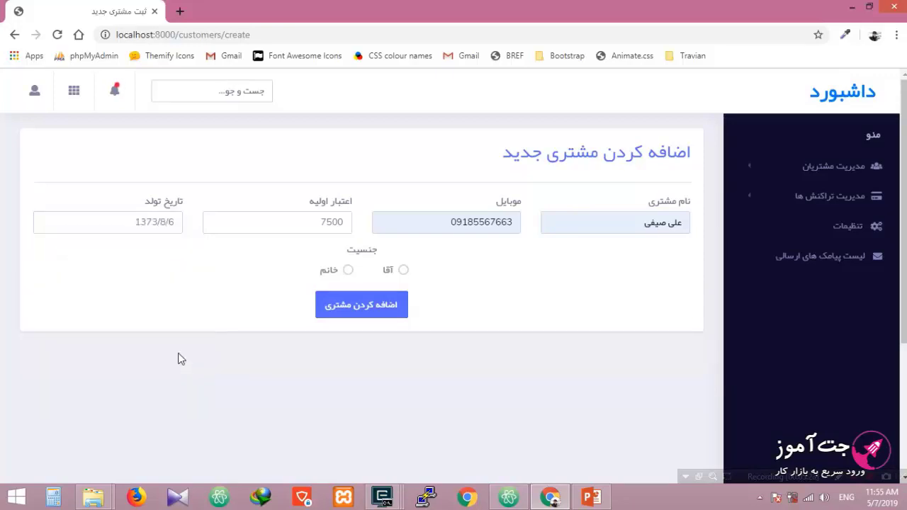
pyautogui.click(395, 279)
pyautogui.click(355, 311)
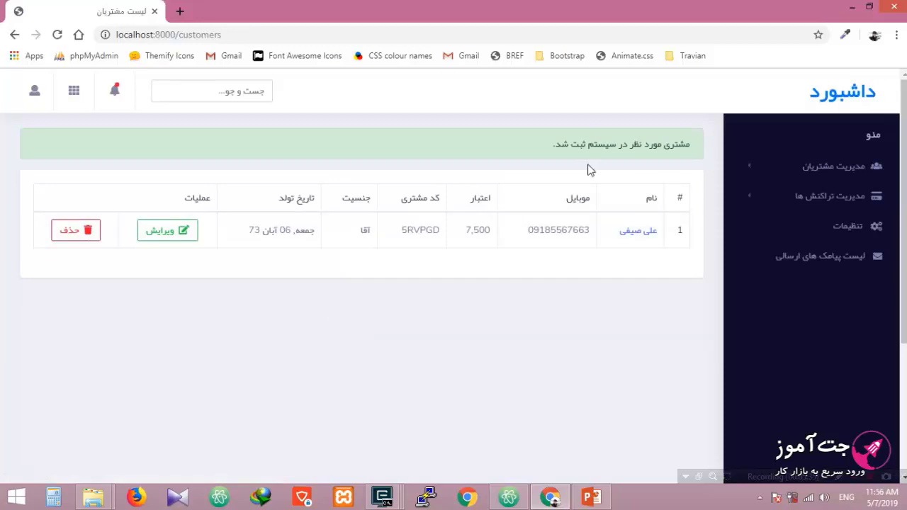
# Step: Open the customer list, then view the sent text-messages list in a new tab
pyautogui.click(778, 162)
pyautogui.click(797, 195)
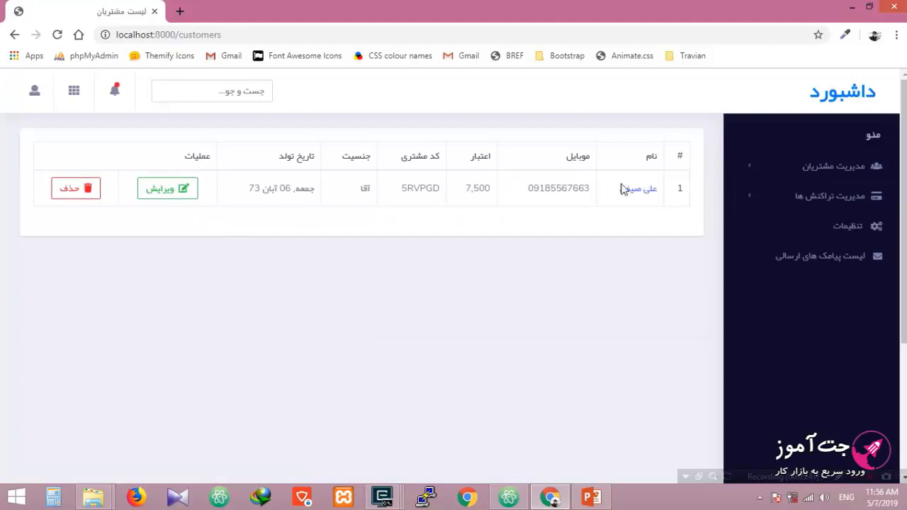
pyautogui.middleClick(793, 259)
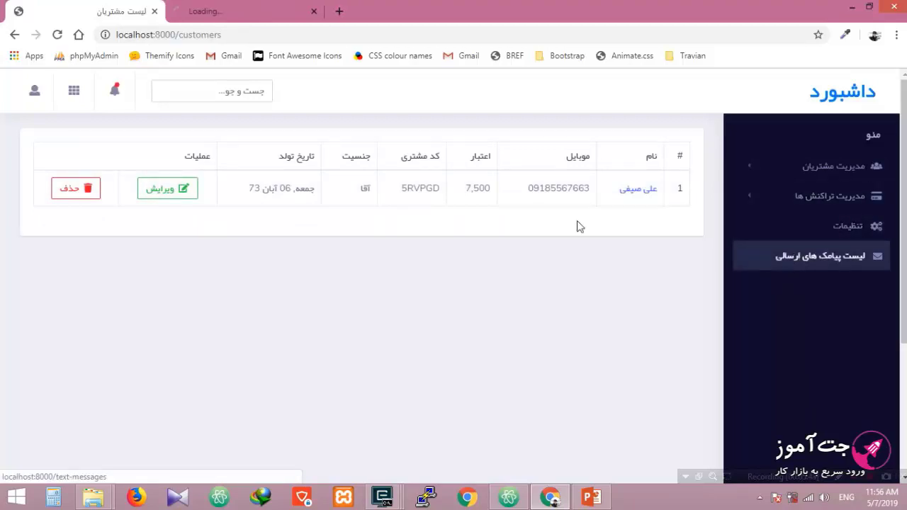
pyautogui.click(242, 8)
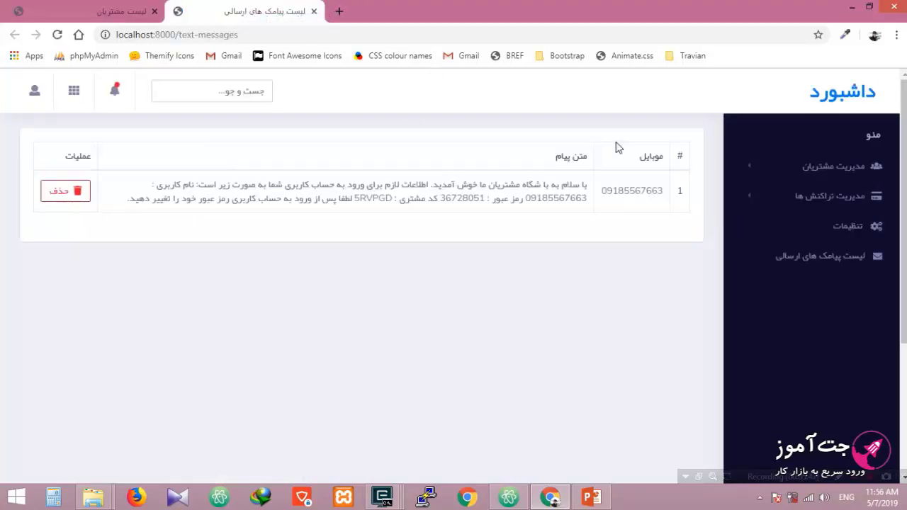
# Step: Back in the first tab, open a blank new-customer form
pyautogui.click(106, 12)
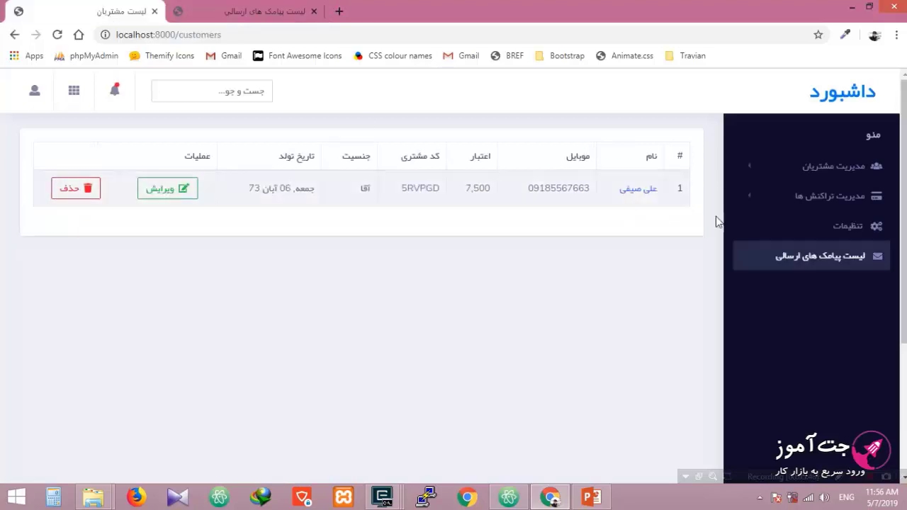
pyautogui.click(769, 173)
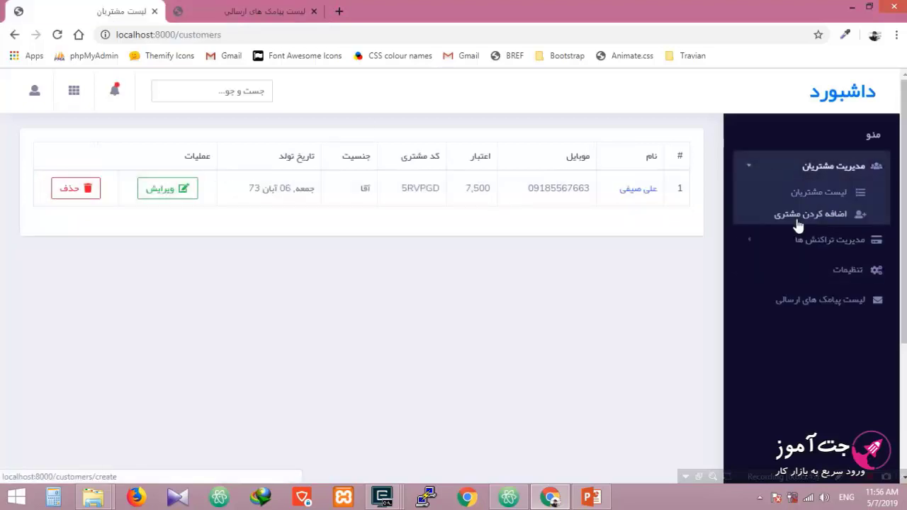
pyautogui.click(797, 220)
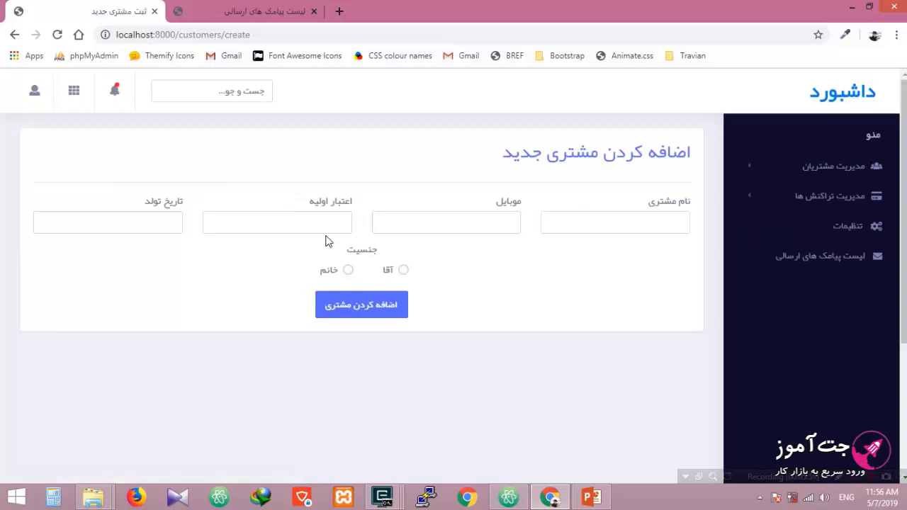
# Step: Review the customer's welcome message in the sent text-messages list, switching between tabs
pyautogui.click(247, 11)
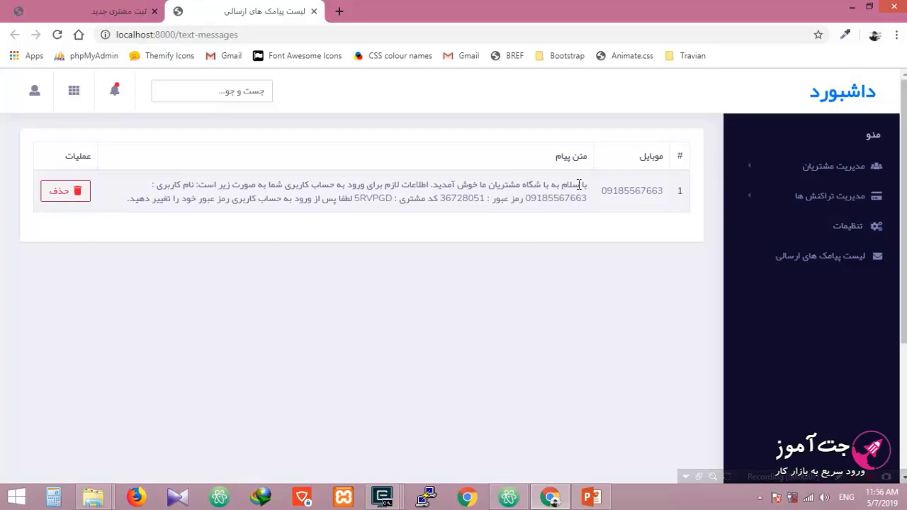
pyautogui.moveTo(587, 184); pyautogui.dragTo(193, 182)
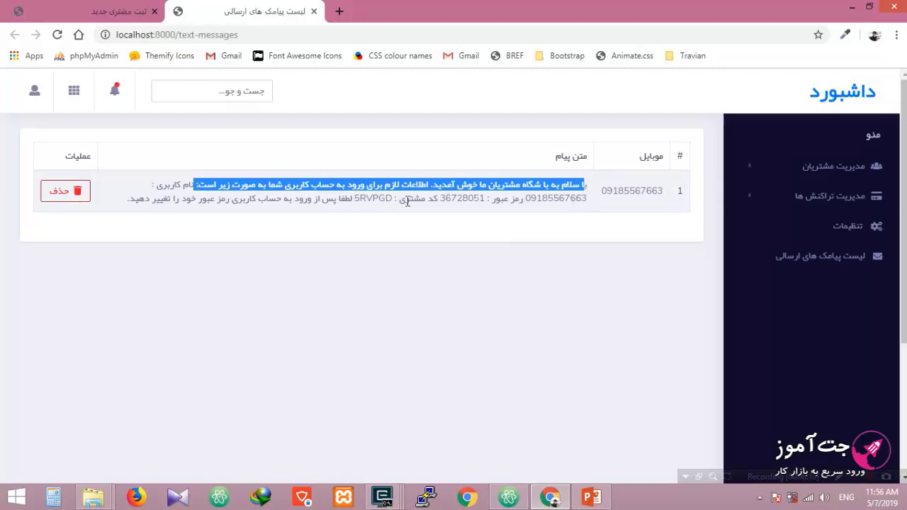
pyautogui.click(248, 236)
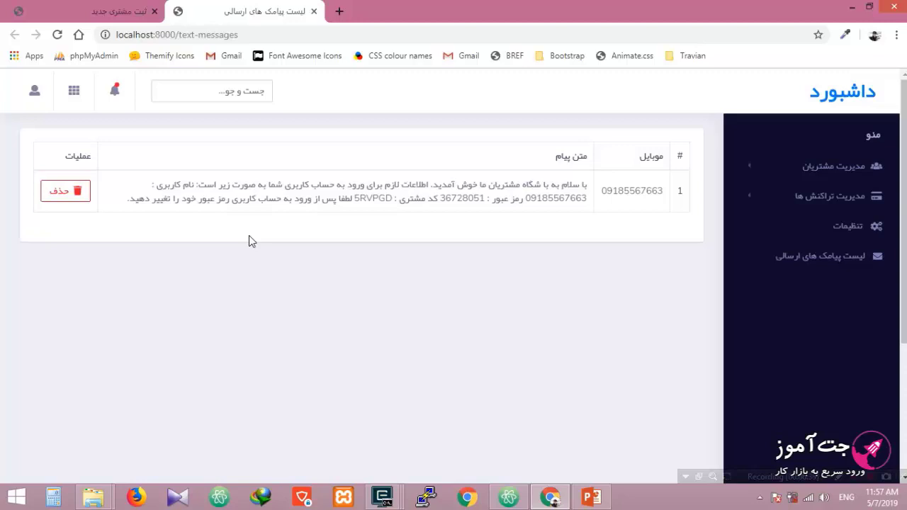
pyautogui.click(95, 10)
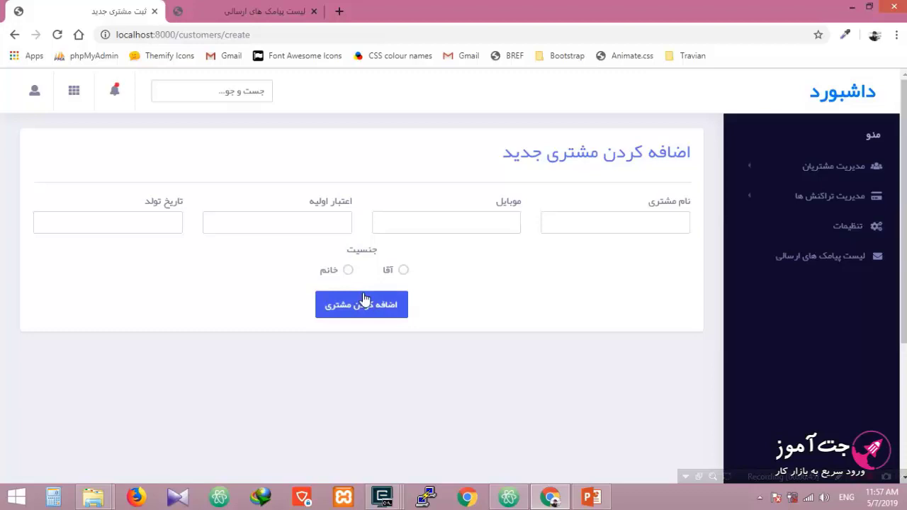
pyautogui.click(255, 12)
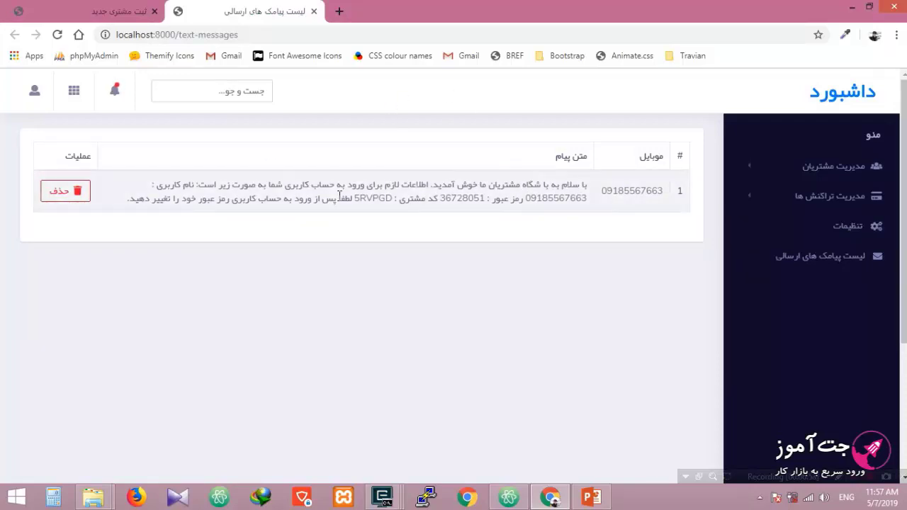
pyautogui.click(113, 11)
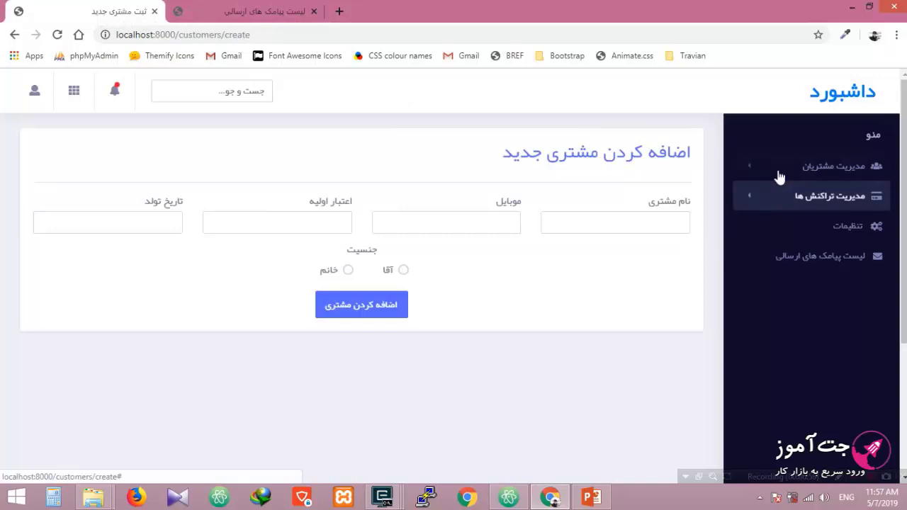
pyautogui.click(245, 11)
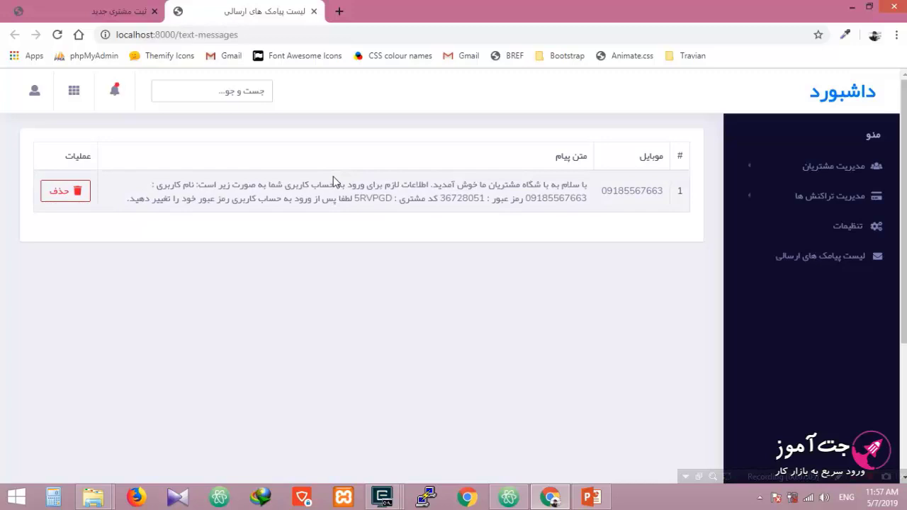
# Step: Copy the customer's phone number from the welcome message and open an incognito window
pyautogui.doubleClick(549, 198)
pyautogui.rightClick(549, 198)
pyautogui.click(559, 265)
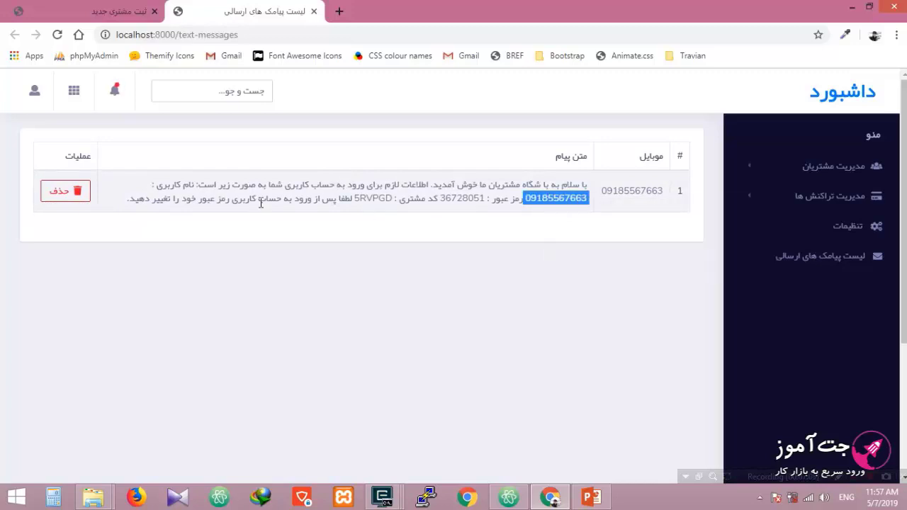
pyautogui.click(239, 267)
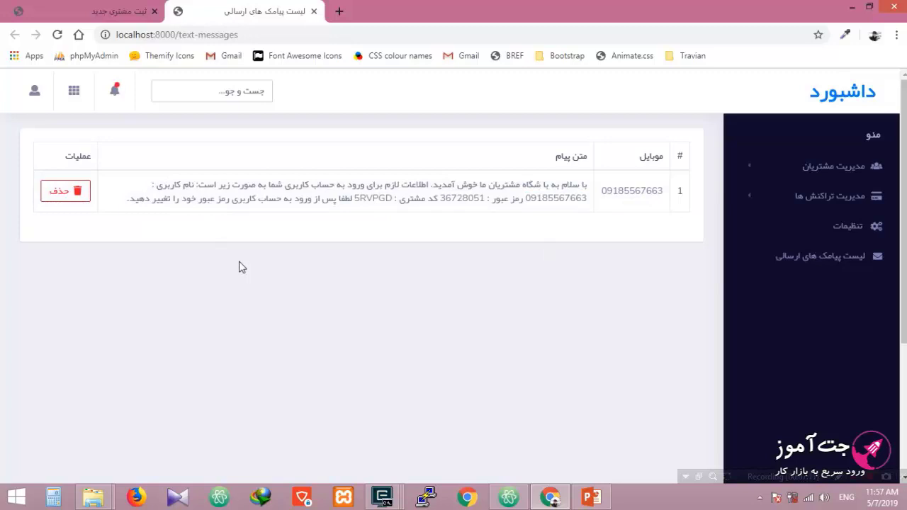
pyautogui.hotkey('ctrl', 'shift', 'n')
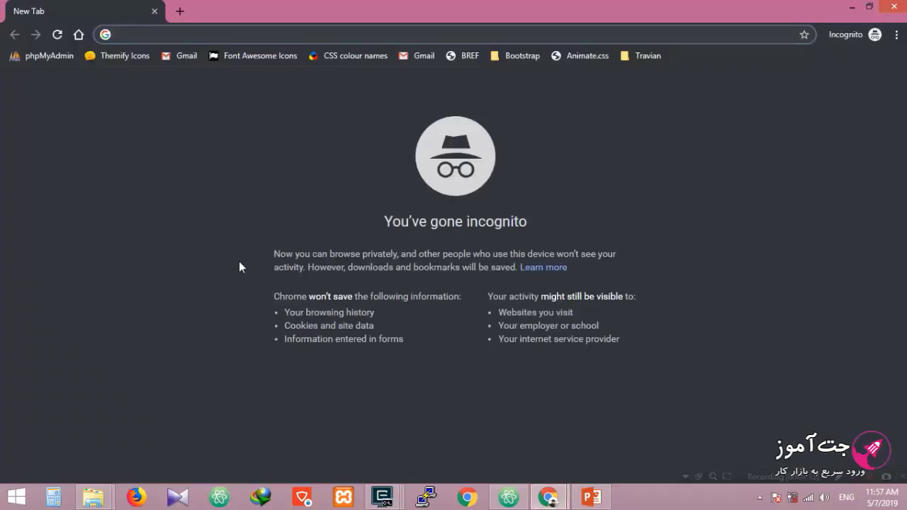
# Step: Load localhost:8000 in the private window and autofill the customer's mobile on the login page
pyautogui.write('loc')
pyautogui.press('Return')
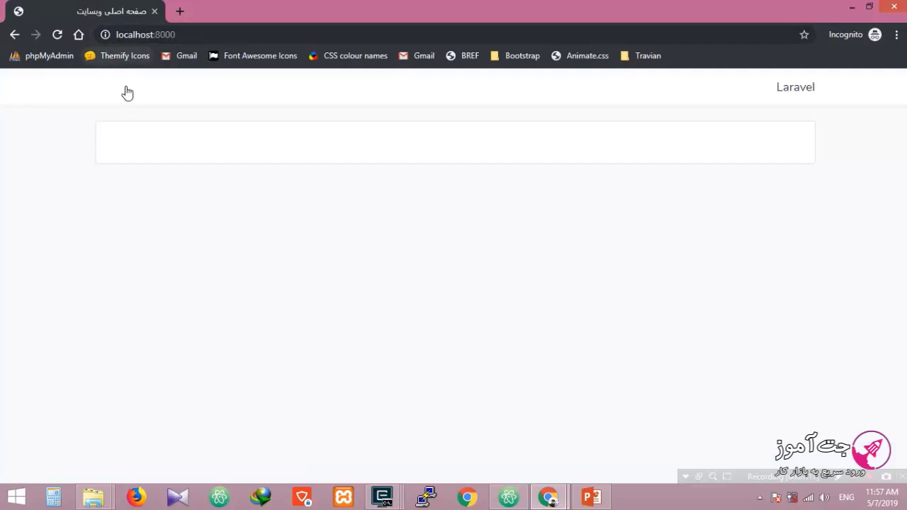
pyautogui.click(132, 89)
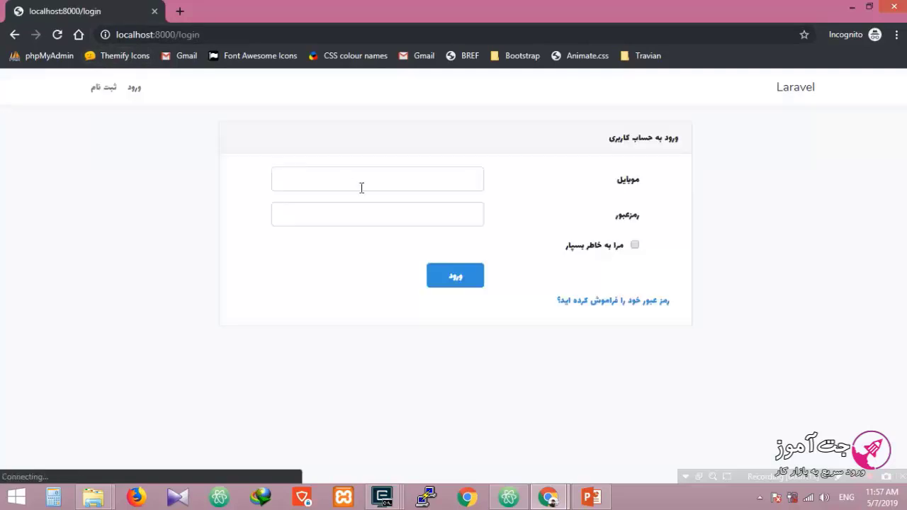
pyautogui.click(361, 187)
pyautogui.press('Down')
pyautogui.press('Down')
pyautogui.press('Return')
pyautogui.press('Return')
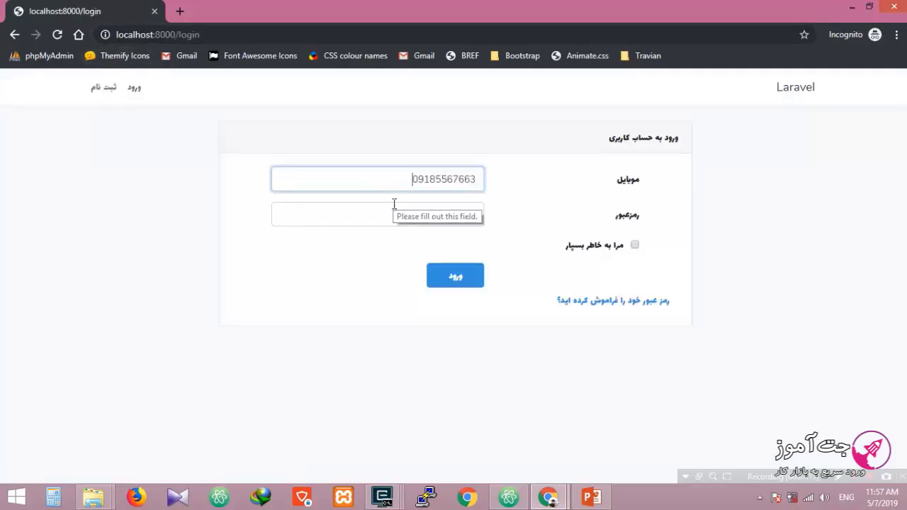
# Step: Copy the customer's password from the welcome message in the admin window
pyautogui.hotkey('alt', 'Tab')
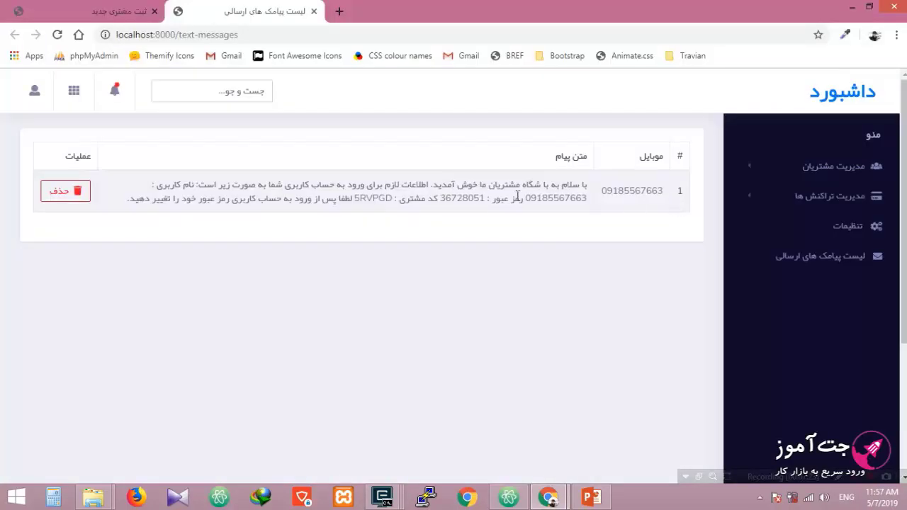
pyautogui.moveTo(484, 198); pyautogui.dragTo(440, 199)
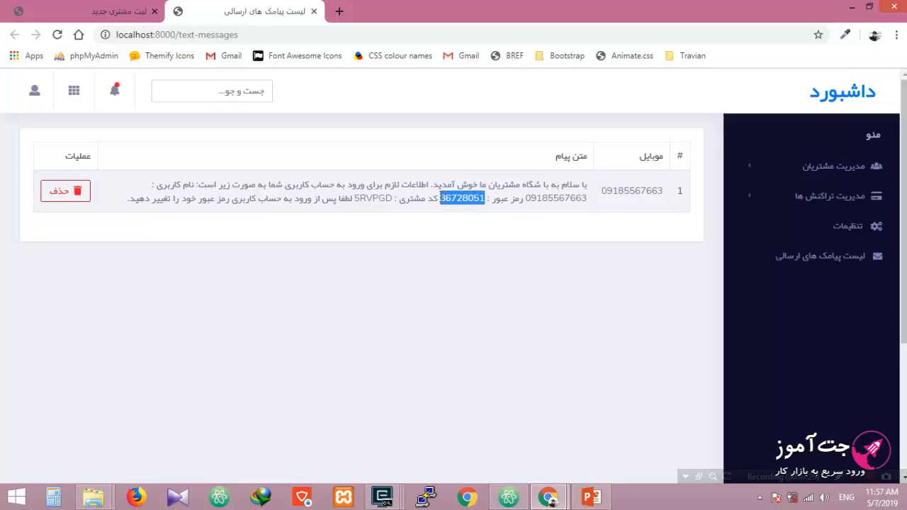
pyautogui.rightClick(460, 199)
pyautogui.click(478, 208)
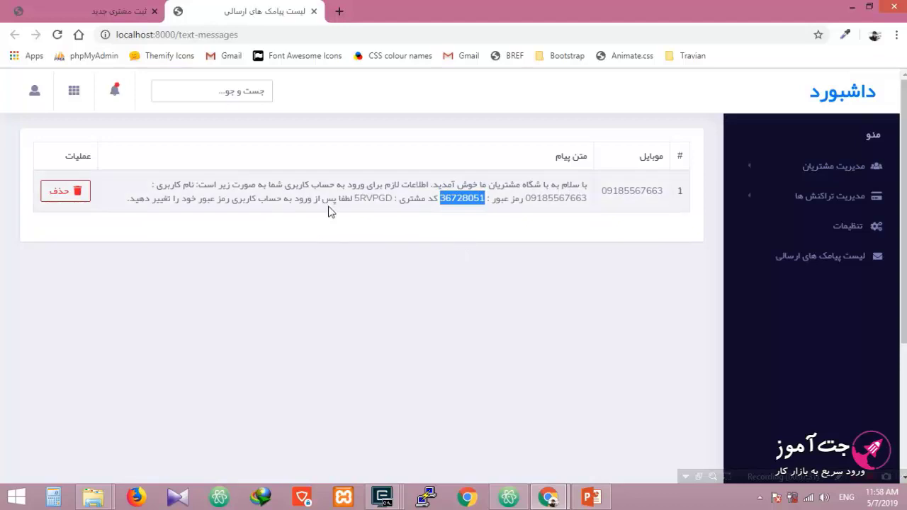
# Step: Paste the password, sign in as the customer, and return to the admin window
pyautogui.hotkey('alt', 'Tab')
pyautogui.click(348, 213)
pyautogui.rightClick(348, 212)
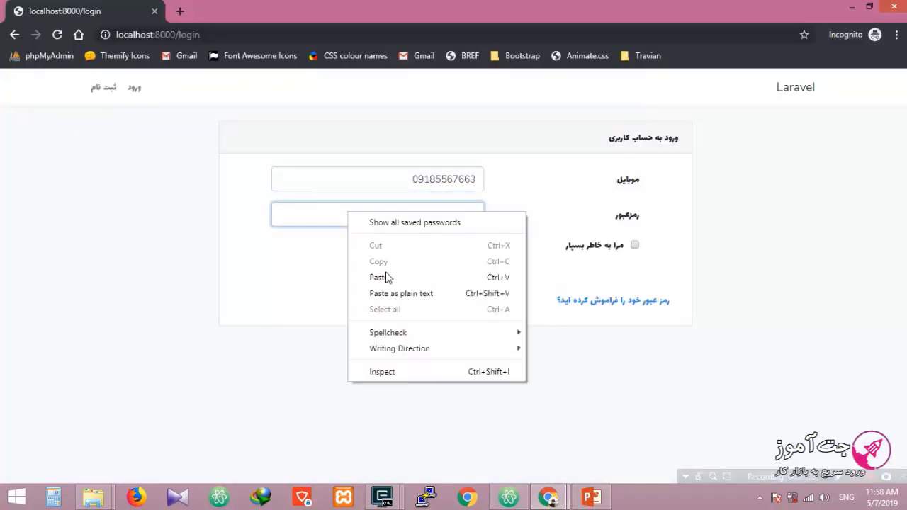
pyautogui.click(379, 278)
pyautogui.click(454, 276)
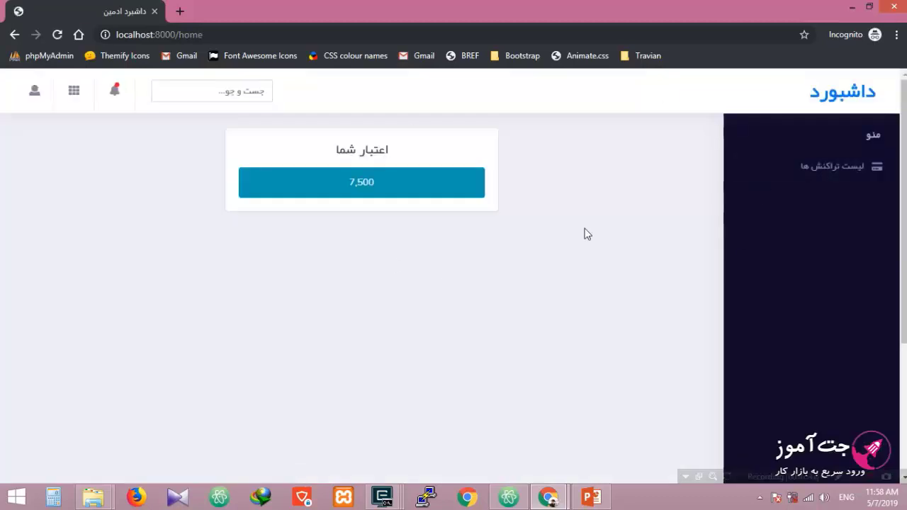
pyautogui.hotkey('alt', 'Tab')
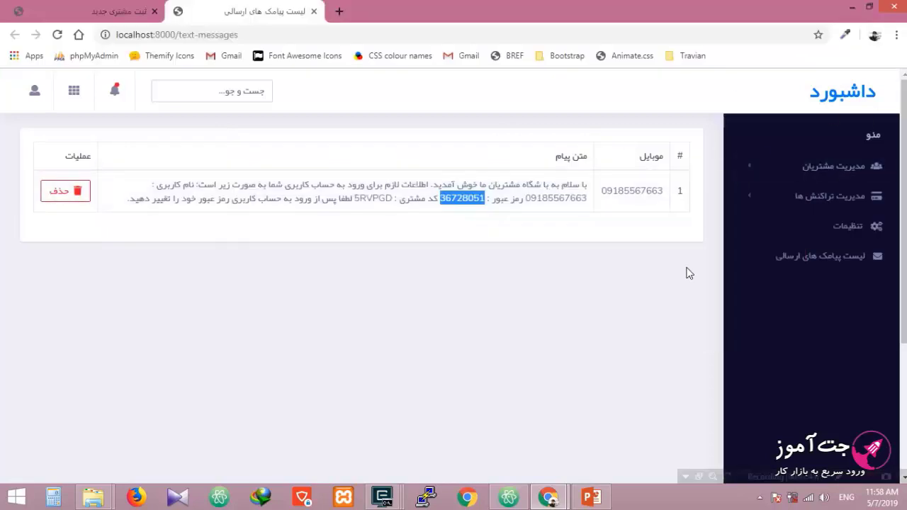
# Step: Clear the highlighted password and bring back the customer's dashboard showing 7,500 credit
pyautogui.click(686, 274)
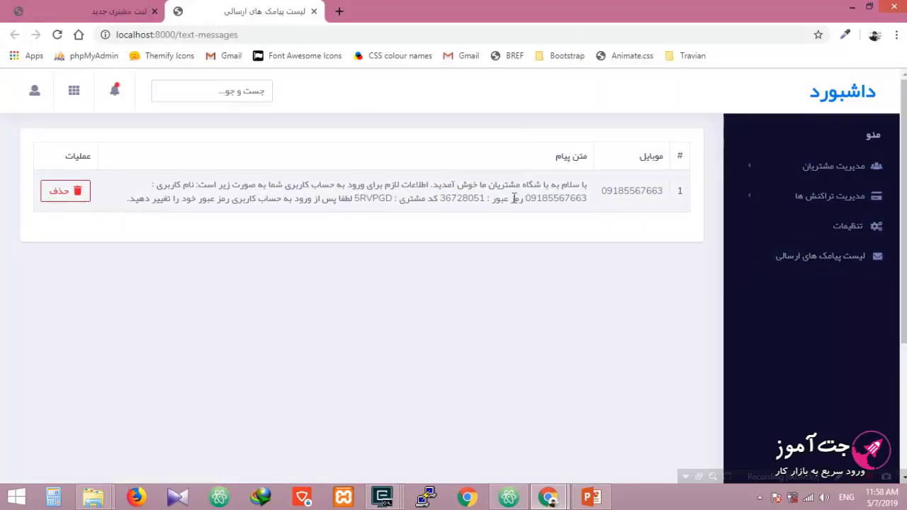
pyautogui.hotkey('alt', 'Tab')
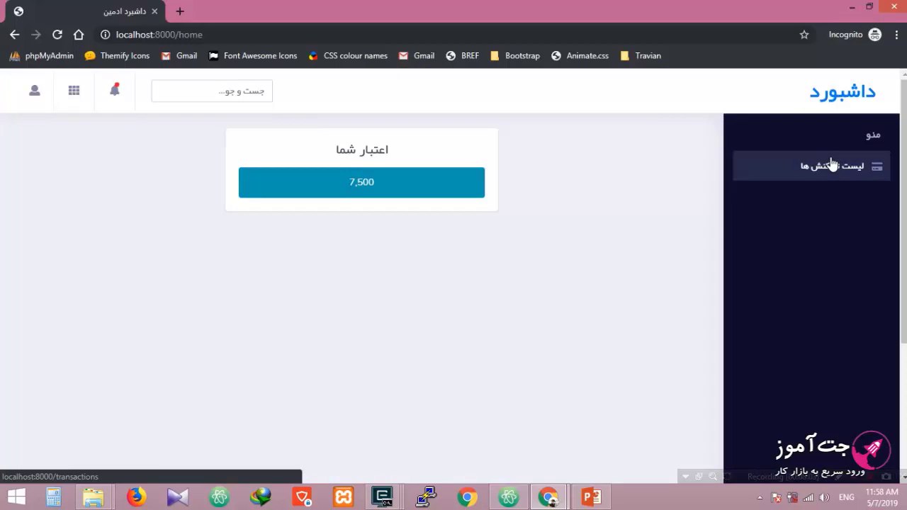
pyautogui.hotkey('alt', 'Tab')
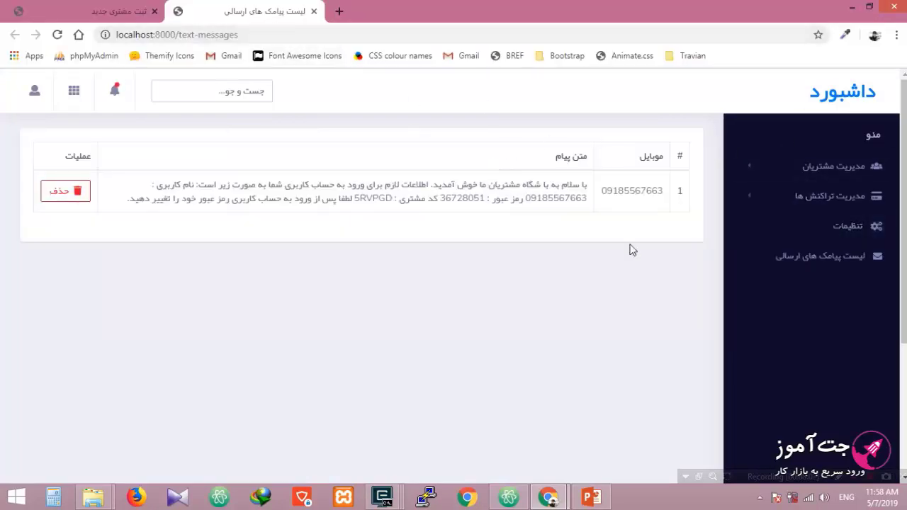
pyautogui.click(256, 34)
pyautogui.rightClick(153, 34)
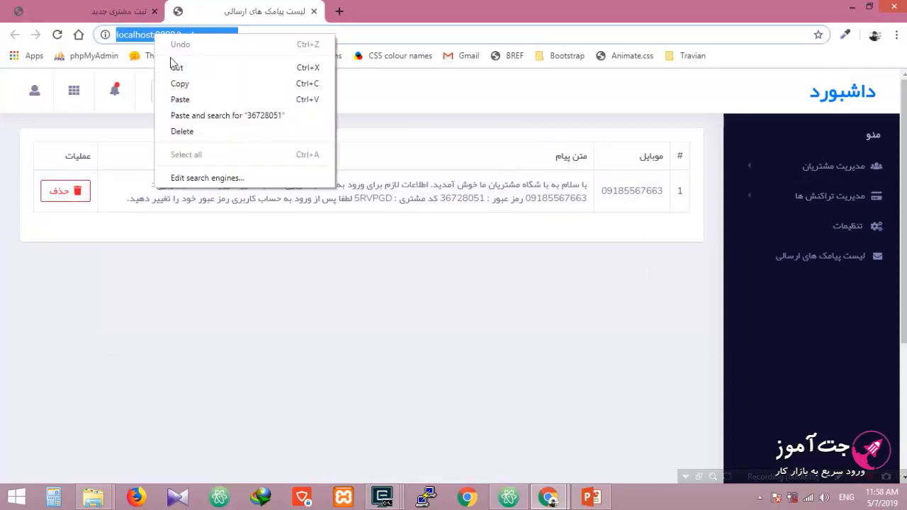
pyautogui.click(176, 78)
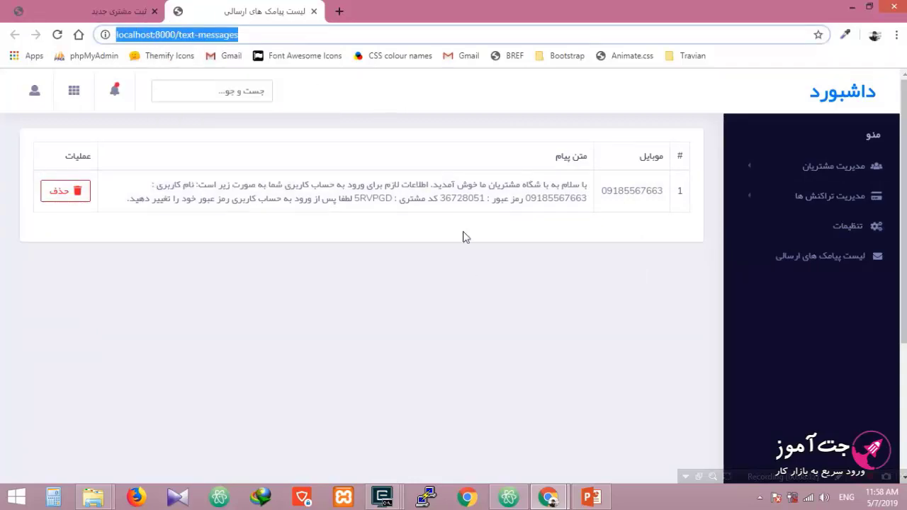
pyautogui.click(471, 269)
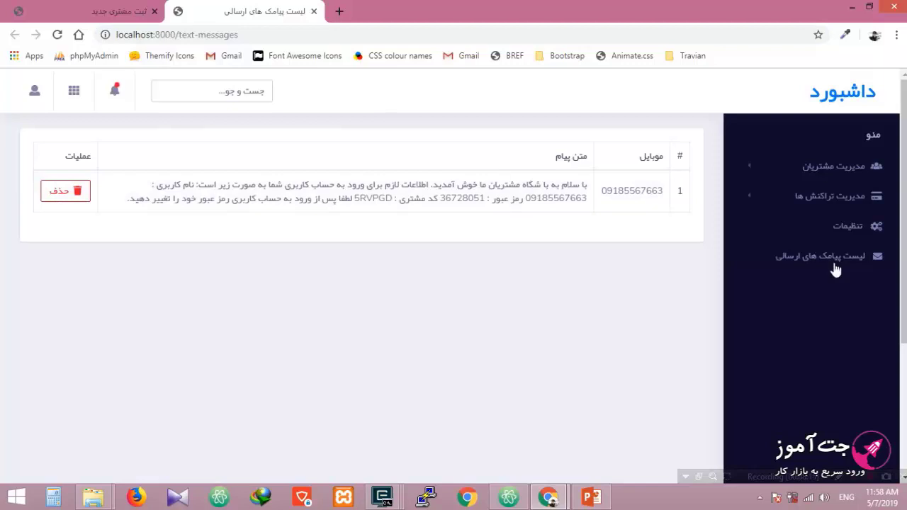
pyautogui.moveTo(551, 500)
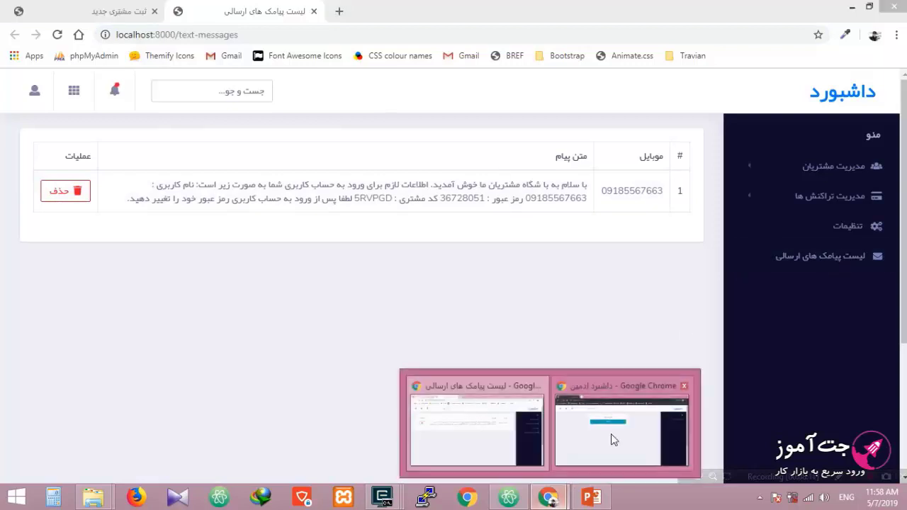
pyautogui.click(618, 425)
pyautogui.click(179, 9)
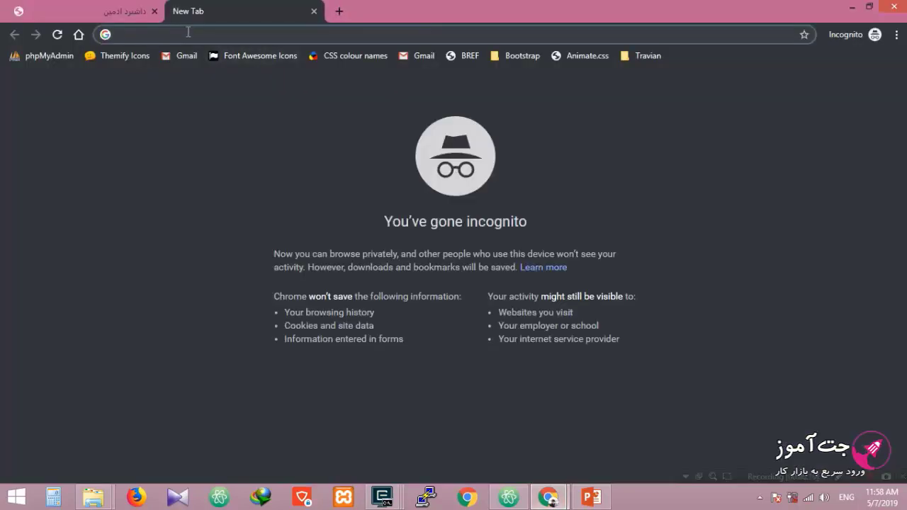
pyautogui.rightClick(186, 30)
pyautogui.click(252, 121)
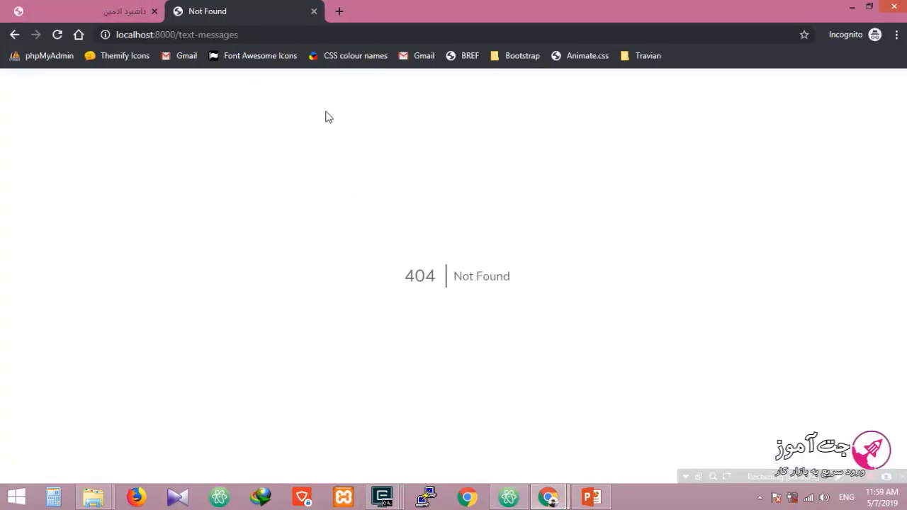
pyautogui.click(314, 12)
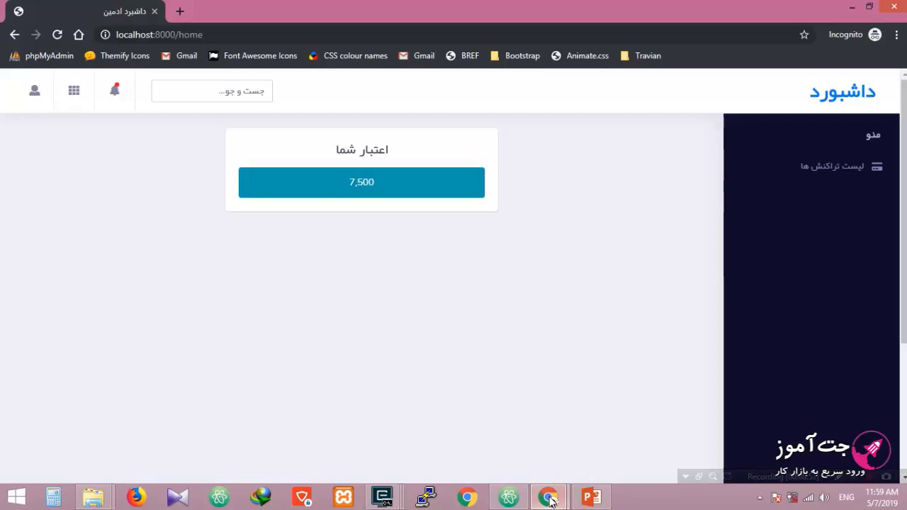
# Step: Open the customer's account management page from the user menu
pyautogui.moveTo(548, 498)
pyautogui.click(825, 167)
pyautogui.click(34, 92)
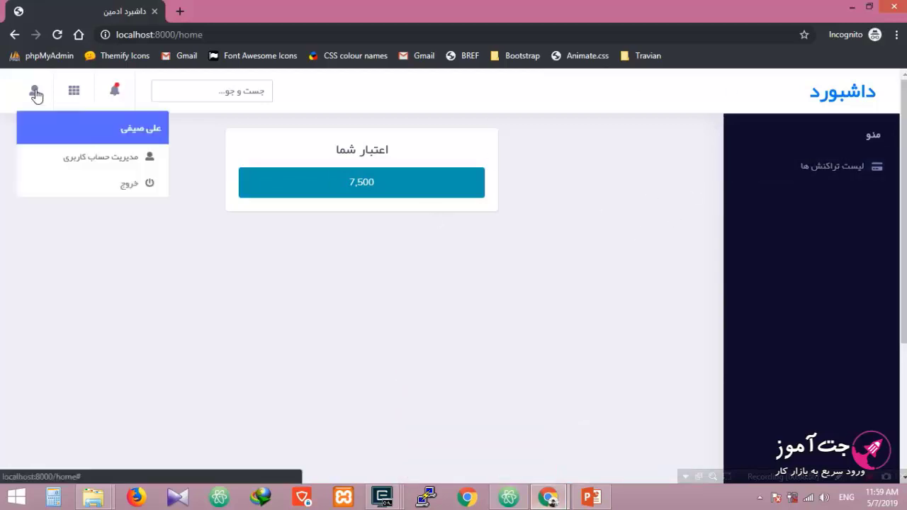
pyautogui.click(118, 164)
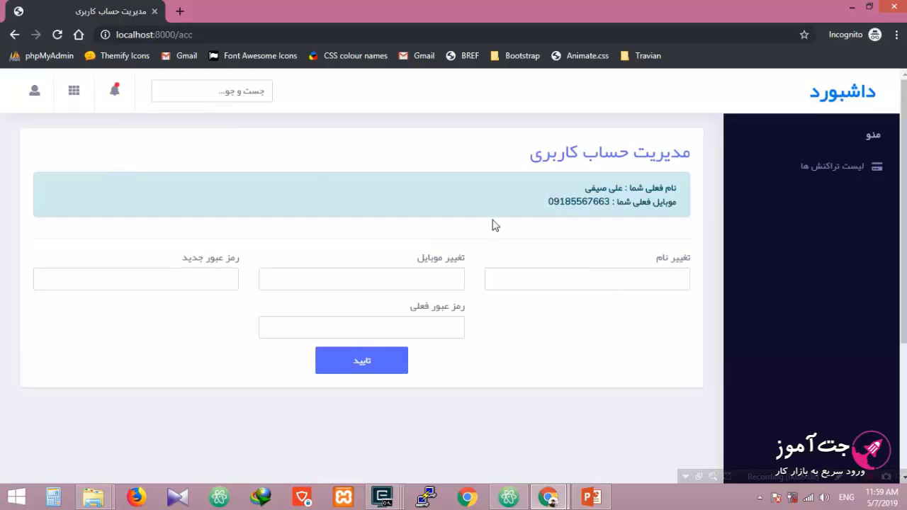
# Step: Enter a current password and submit, getting the 8-character minimum error for the new password
pyautogui.click(194, 276)
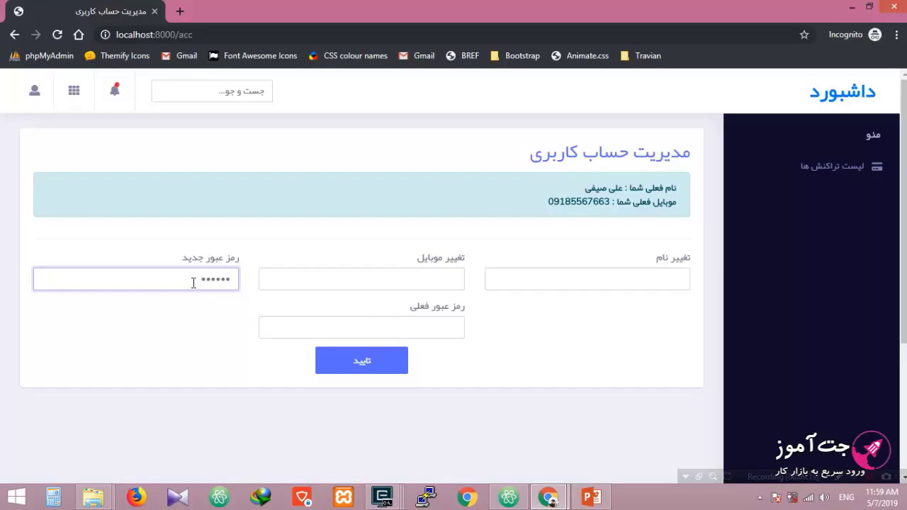
pyautogui.click(371, 320)
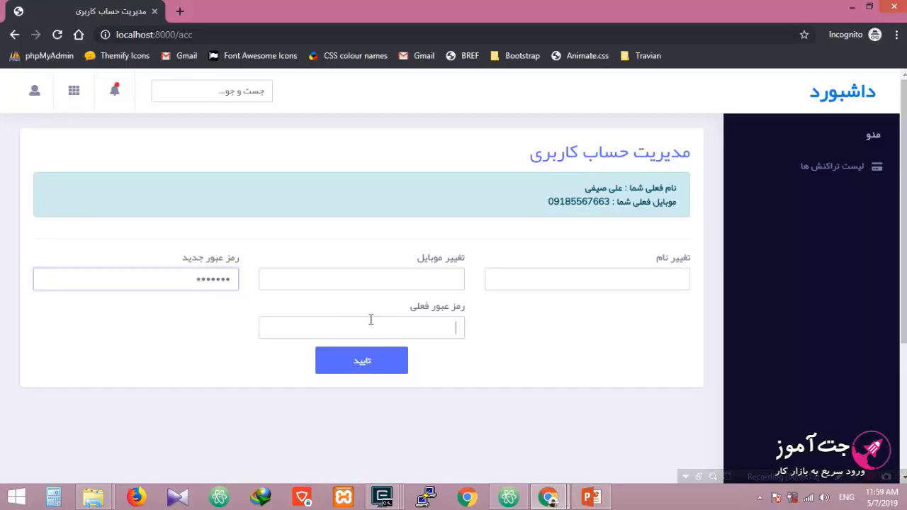
pyautogui.write('123456')
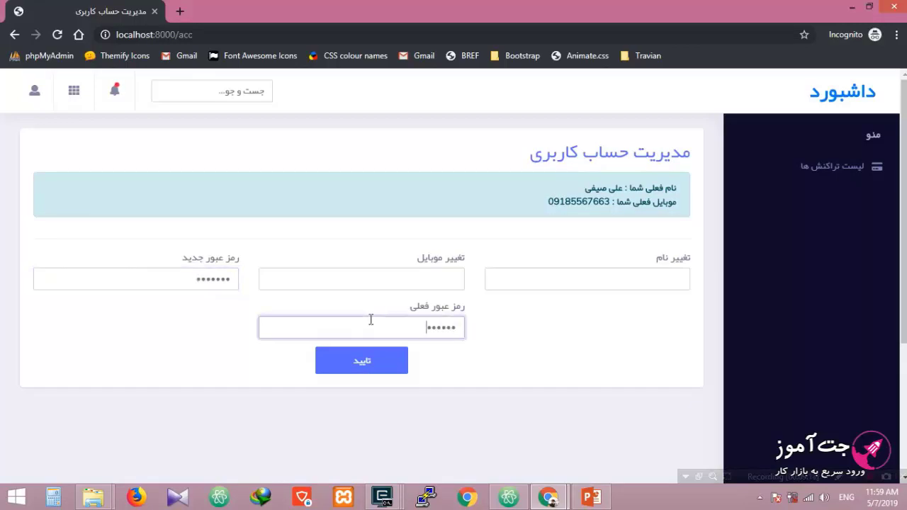
pyautogui.write('7')
pyautogui.click(398, 369)
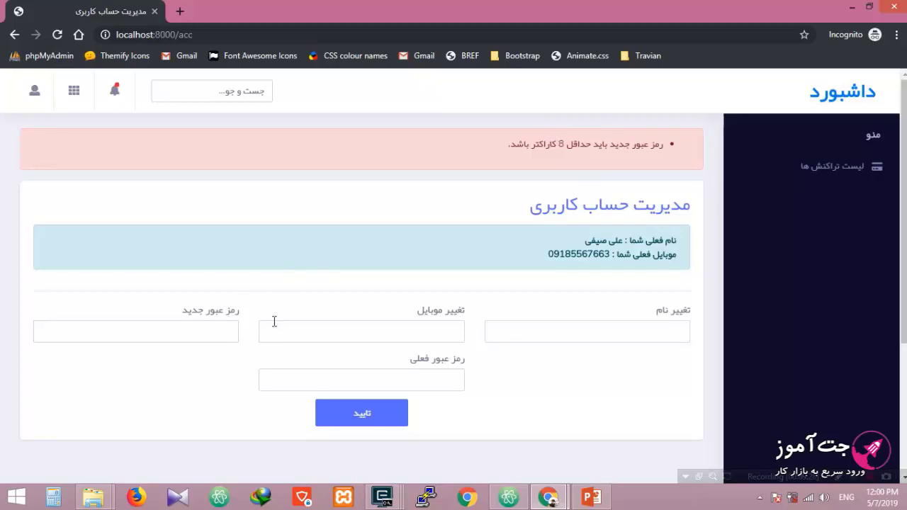
# Step: Copy the temporary password from the welcome message in the sent-messages window
pyautogui.click(369, 379)
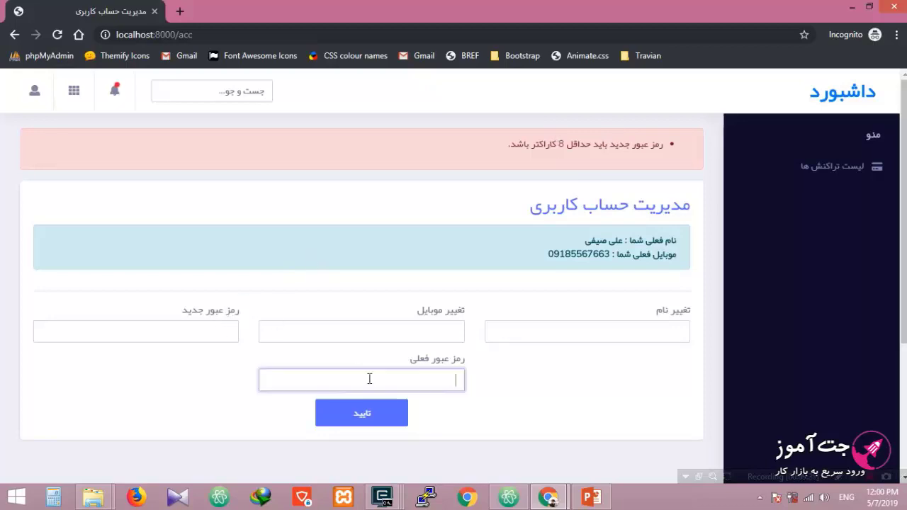
pyautogui.hotkey('ctrl', 'v')
pyautogui.click(548, 496)
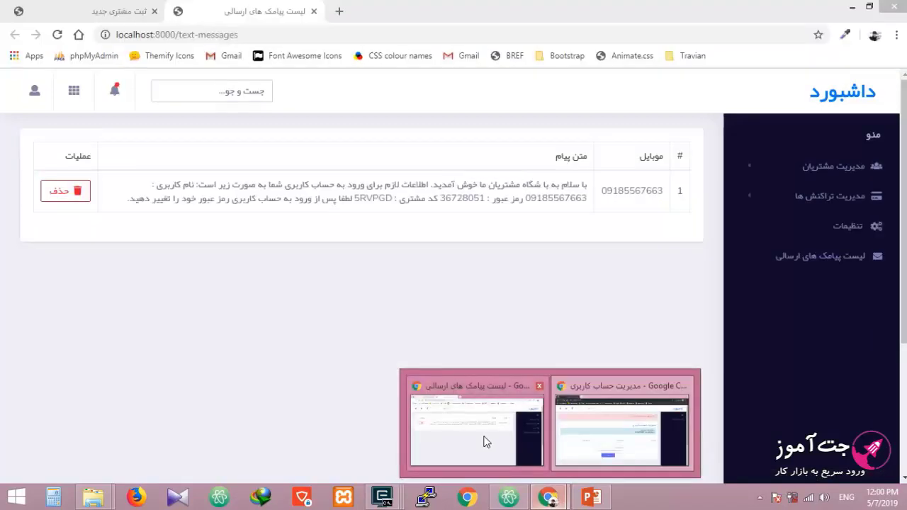
pyautogui.click(486, 442)
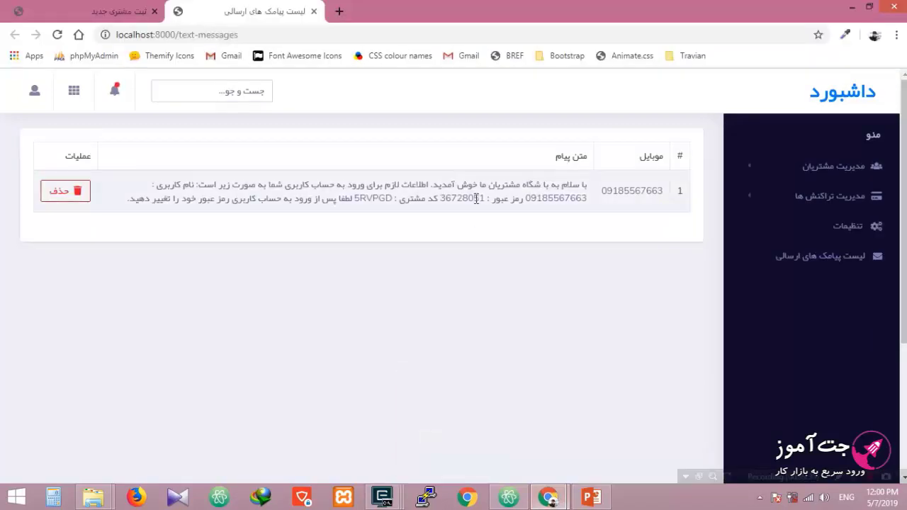
pyautogui.moveTo(486, 198); pyautogui.dragTo(440, 198)
pyautogui.rightClick(446, 198)
pyautogui.click(468, 209)
pyautogui.hotkey('alt', 'Tab')
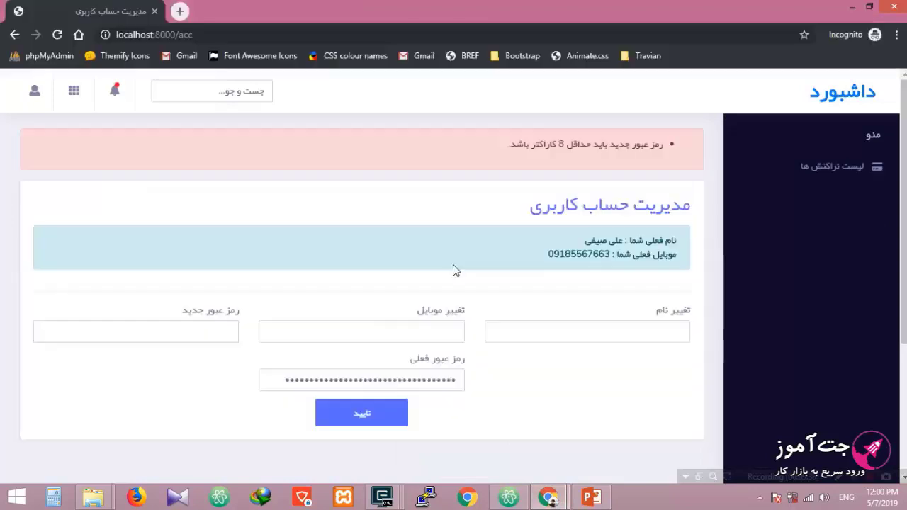
# Step: Paste the temporary password as current password, enter a new password, and submit
pyautogui.click(373, 375)
pyautogui.hotkey('ctrl', 'a')
pyautogui.hotkey('ctrl', 'v')
pyautogui.click(204, 328)
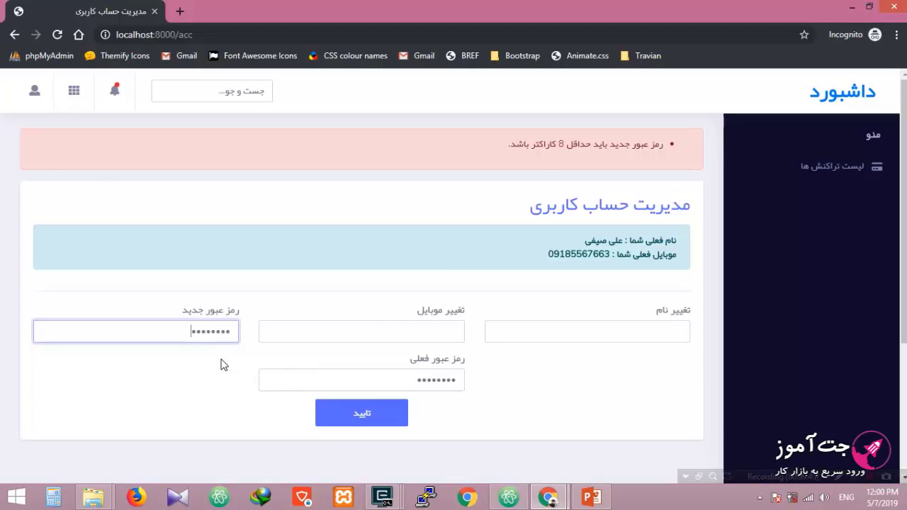
pyautogui.write('1')
pyautogui.click(374, 414)
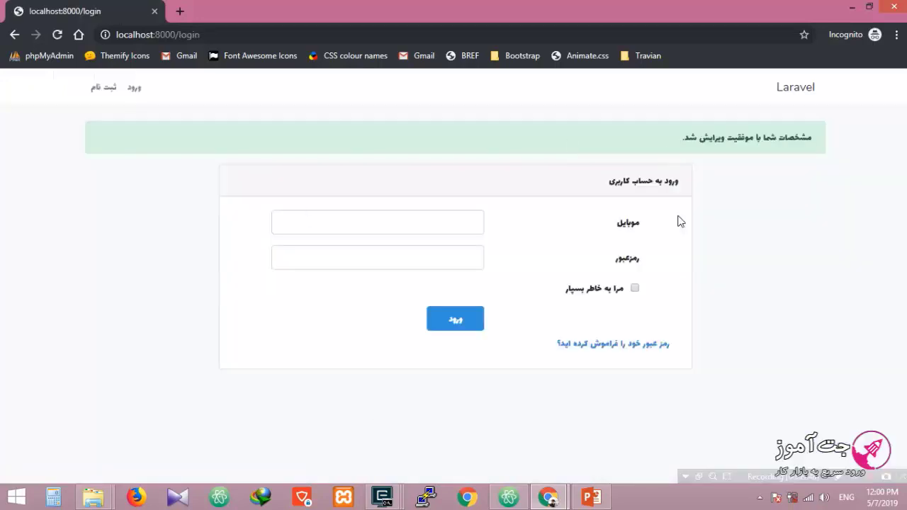
# Step: Sign in as the customer with the saved mobile and new password, seeing 7,500 credit
pyautogui.click(451, 217)
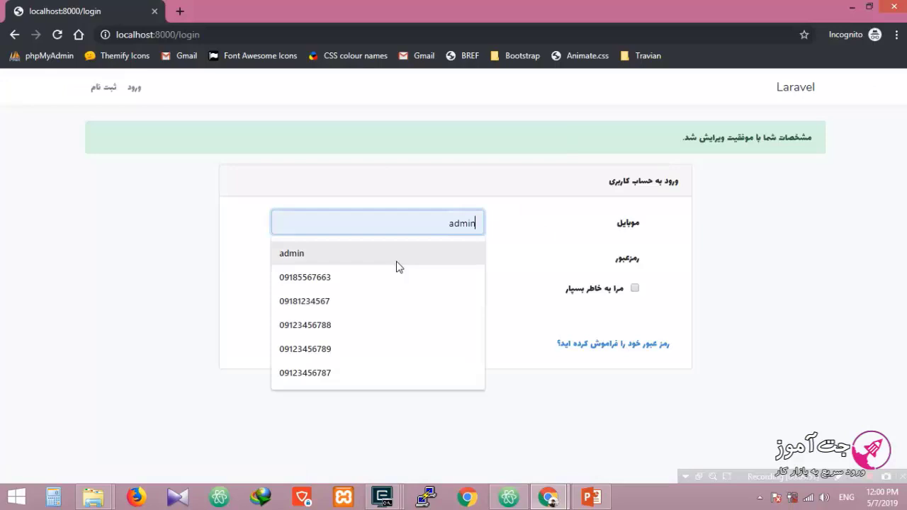
pyautogui.click(394, 278)
pyautogui.click(408, 259)
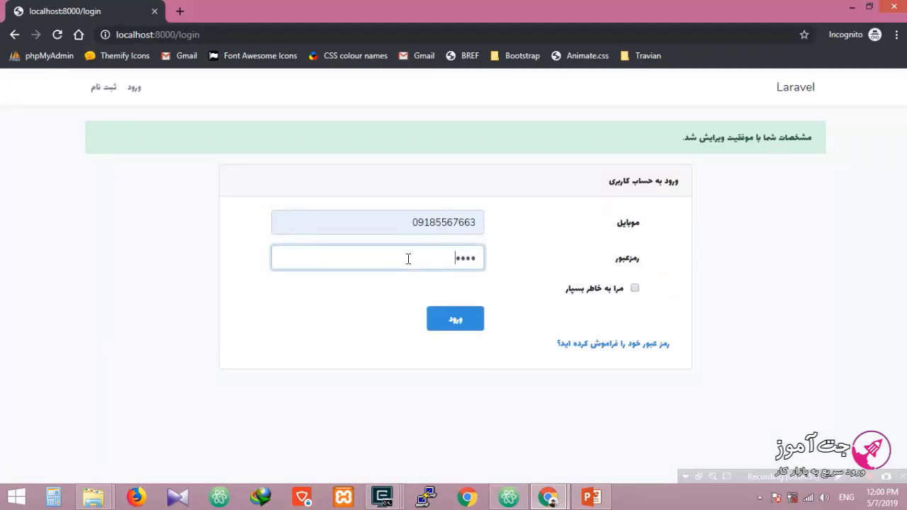
pyautogui.click(461, 328)
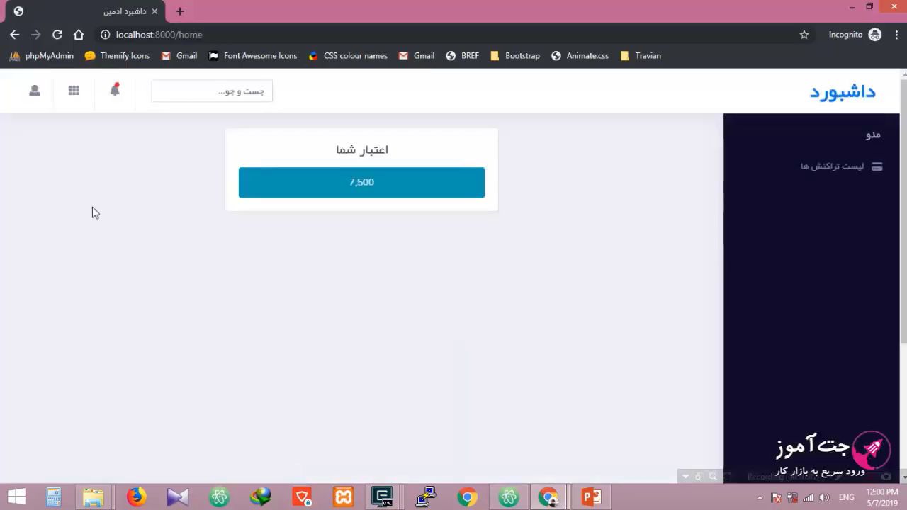
# Step: Log out of the customer account ('خروج') and go to the login page
pyautogui.click(33, 91)
pyautogui.click(99, 192)
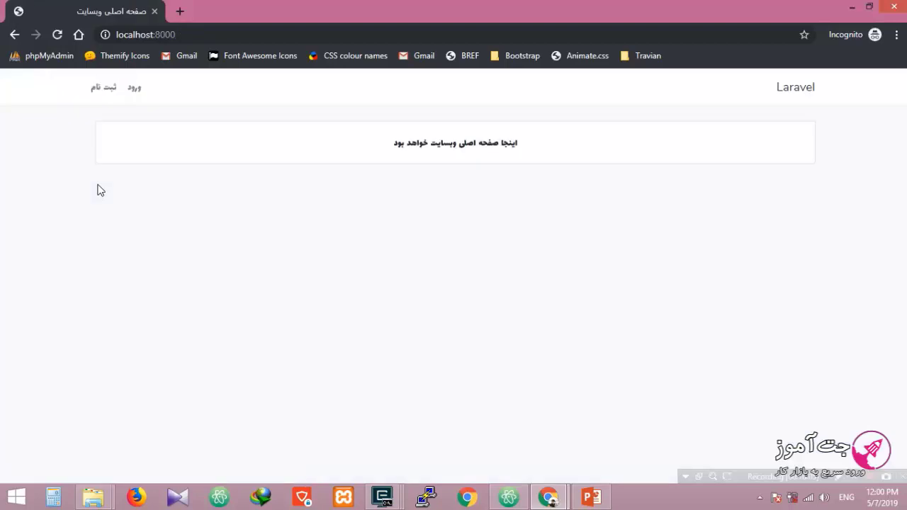
pyautogui.click(134, 89)
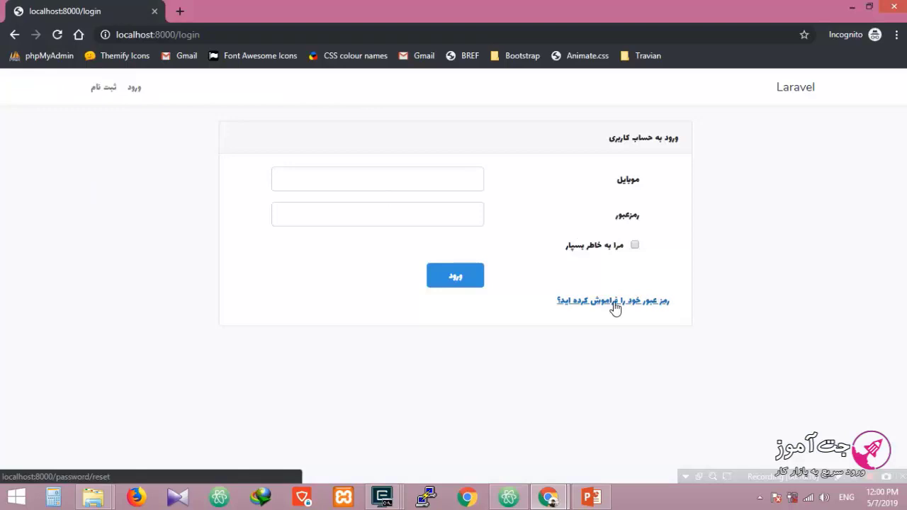
# Step: On the forgot-password page, request a reset code for the customer's saved mobile number
pyautogui.click(615, 301)
pyautogui.click(525, 178)
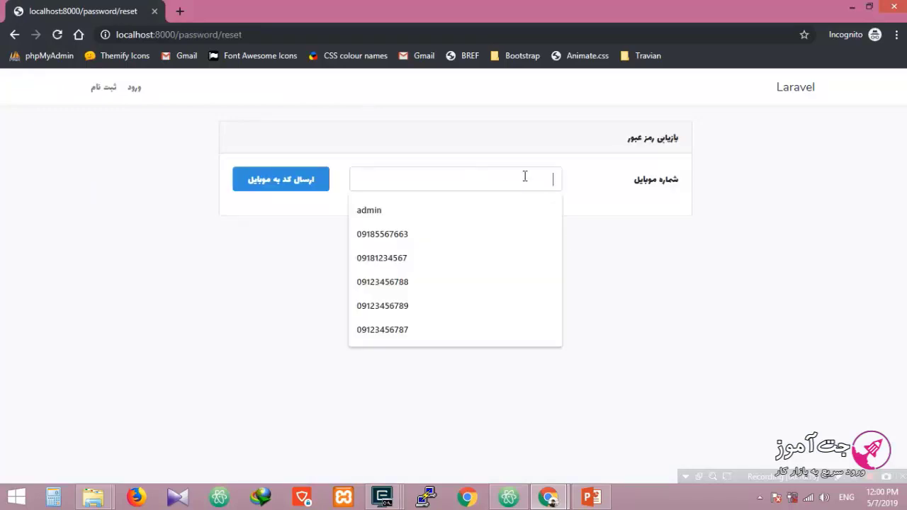
pyautogui.click(500, 235)
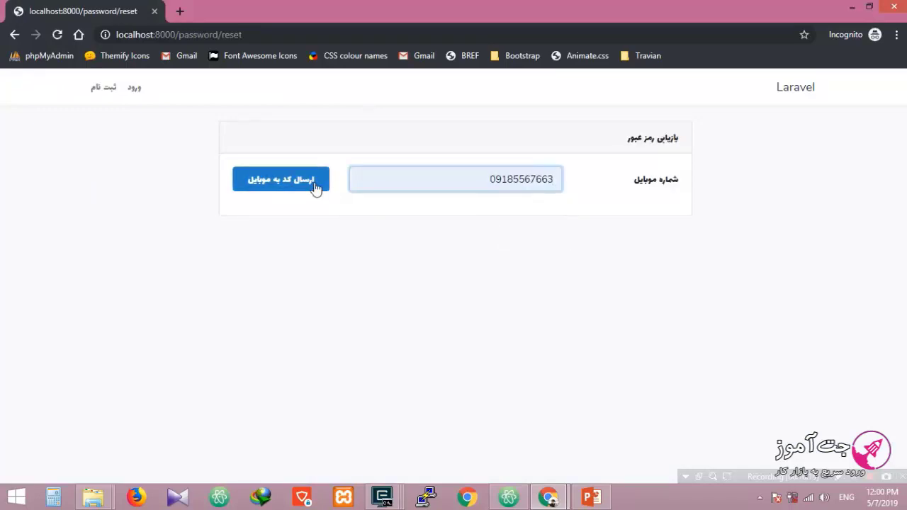
pyautogui.click(316, 188)
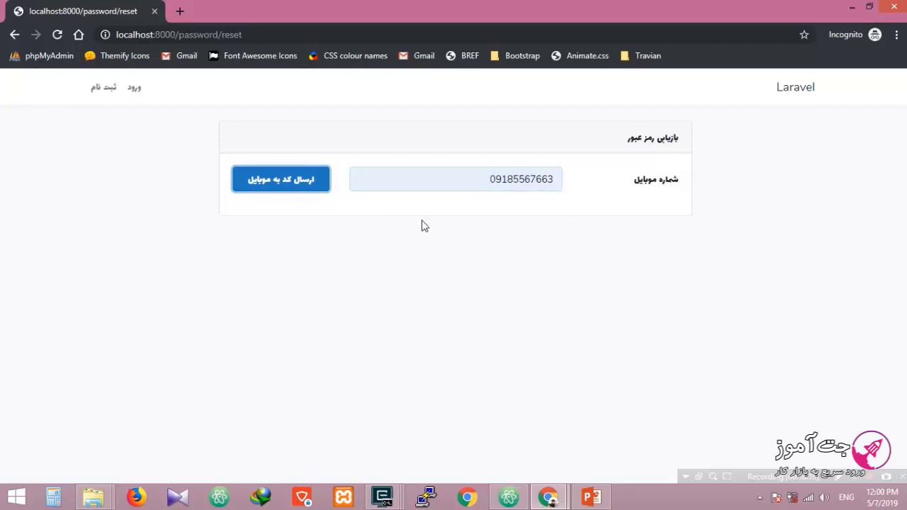
# Step: Replace the unregistered number with the customer's registered mobile and request the code again
pyautogui.doubleClick(554, 178)
pyautogui.click(550, 178)
pyautogui.press('BackSpace')
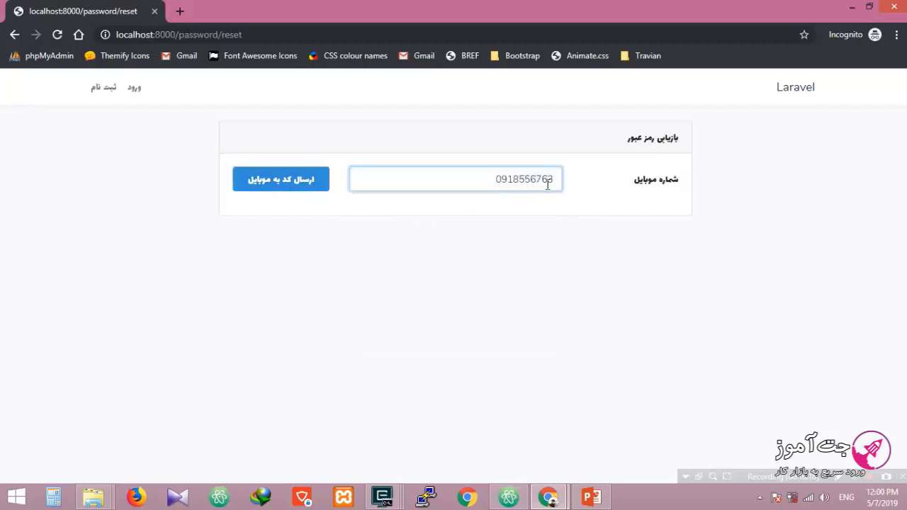
pyautogui.write('7')
pyautogui.click(279, 187)
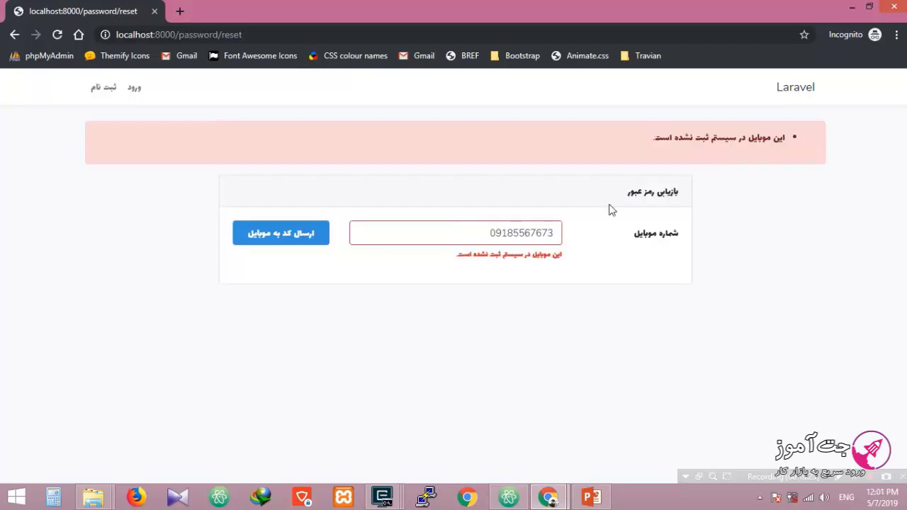
pyautogui.moveTo(480, 225); pyautogui.dragTo(622, 227)
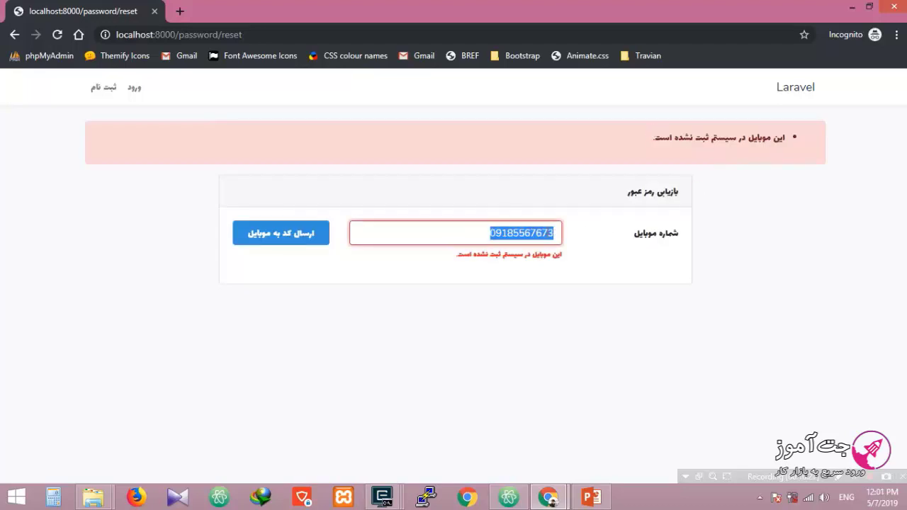
pyautogui.press('BackSpace')
pyautogui.click(462, 287)
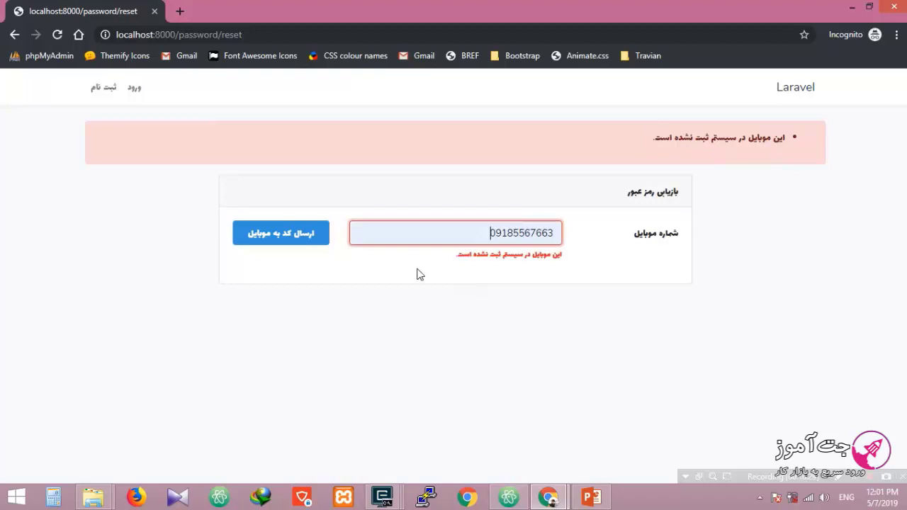
pyautogui.click(291, 238)
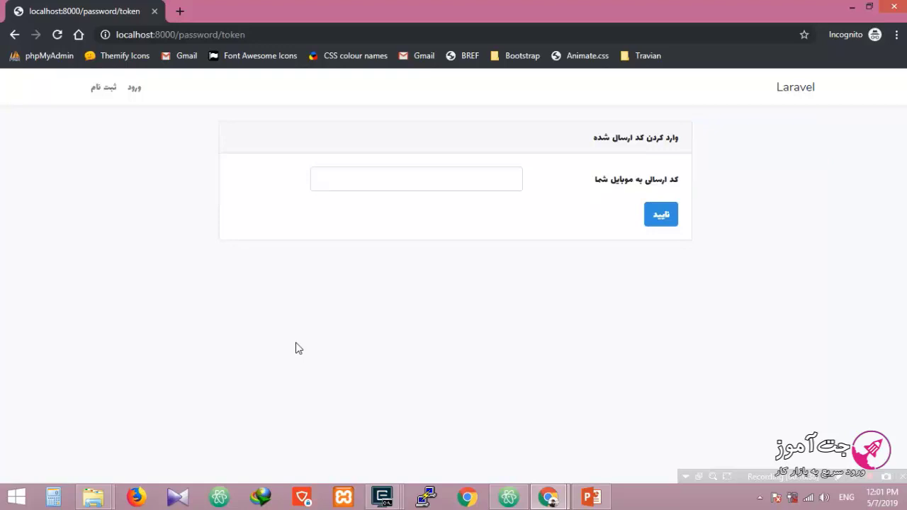
# Step: Bring the admin window forward and reload the sent-messages list
pyautogui.moveTo(548, 496)
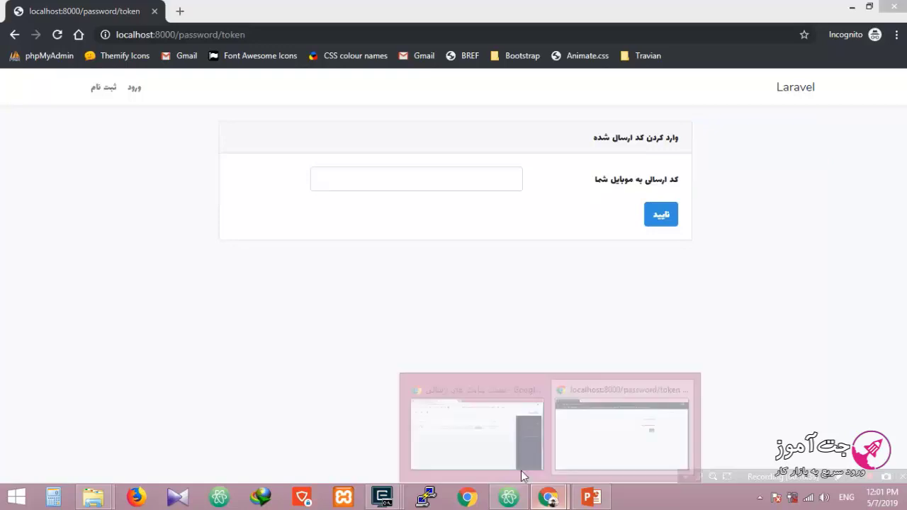
pyautogui.click(453, 444)
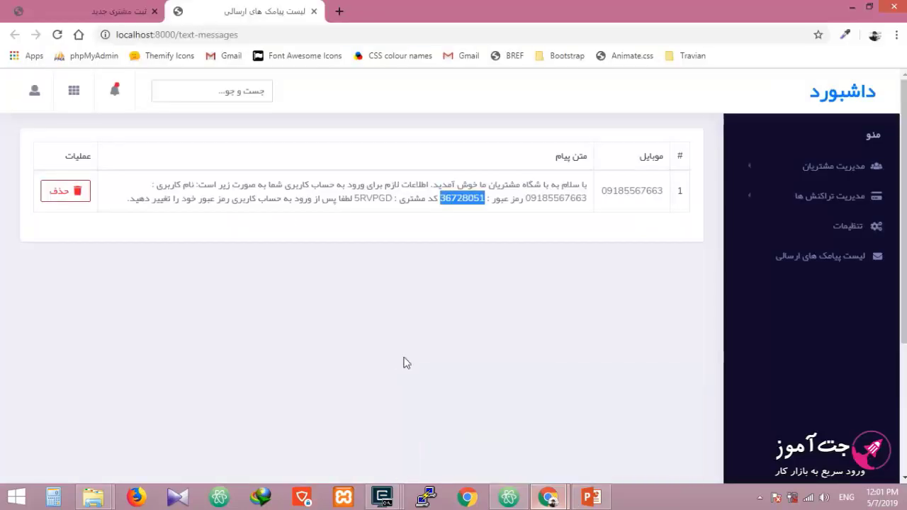
pyautogui.click(57, 35)
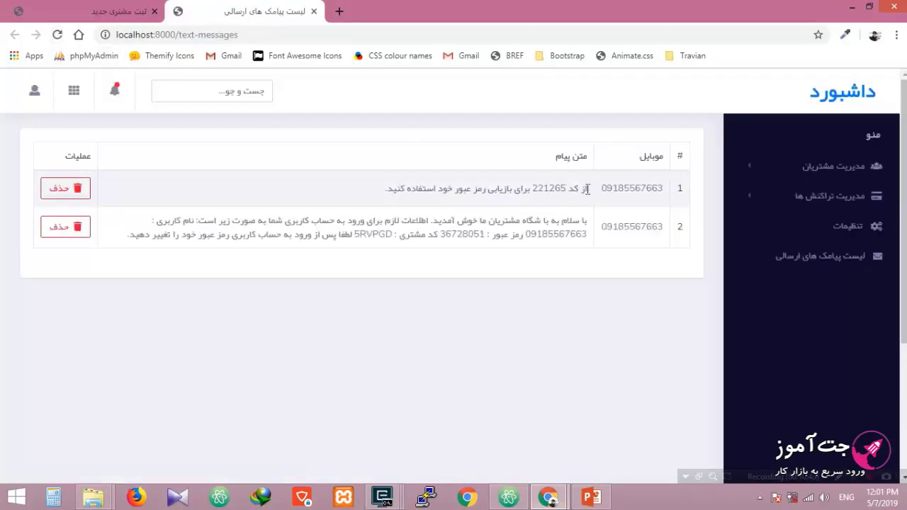
# Step: Copy the new reset code and return to the code-entry window
pyautogui.doubleClick(548, 188)
pyautogui.moveTo(532, 187); pyautogui.dragTo(566, 188)
pyautogui.rightClick(557, 187)
pyautogui.click(564, 200)
pyautogui.click(566, 485)
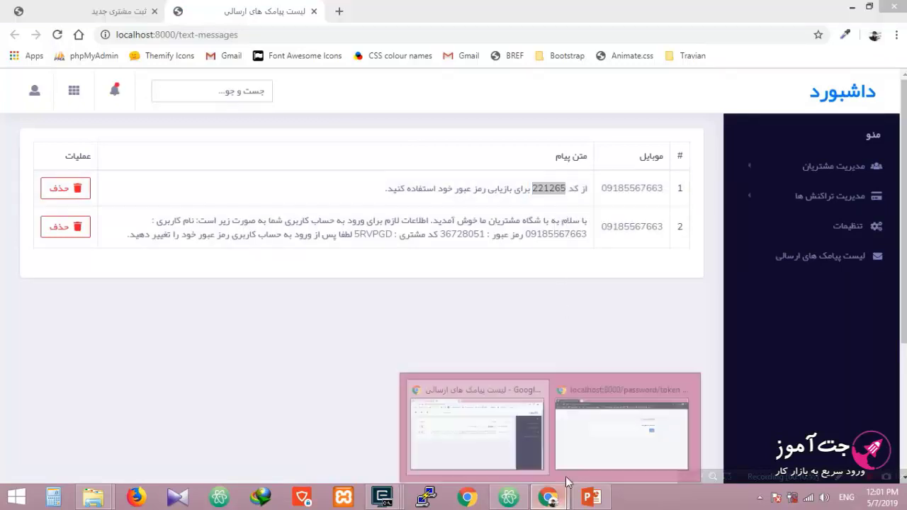
pyautogui.click(585, 442)
# Step: Paste the reset code into the received-code field and confirm it
pyautogui.click(482, 184)
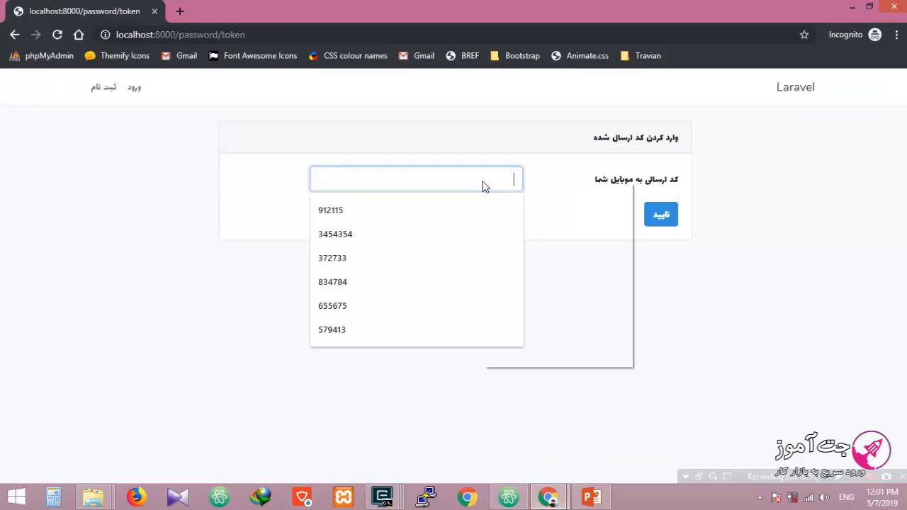
pyautogui.click(530, 259)
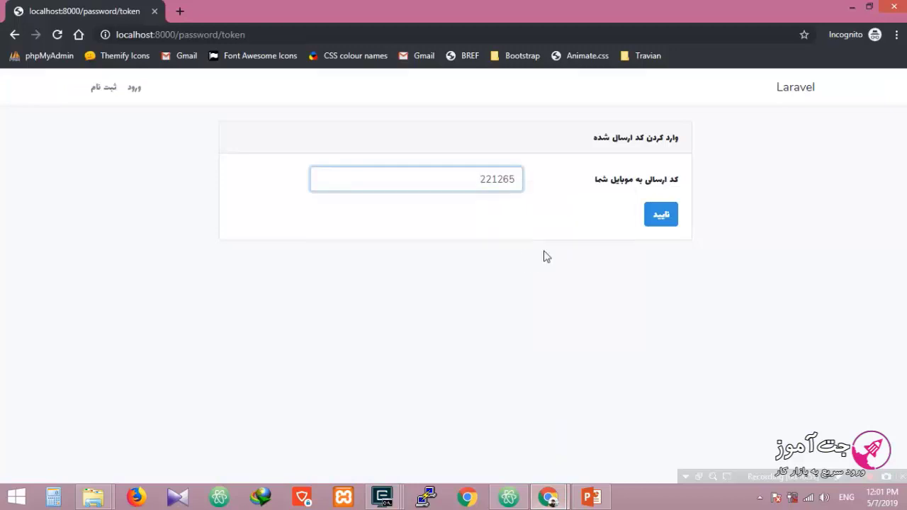
pyautogui.click(648, 216)
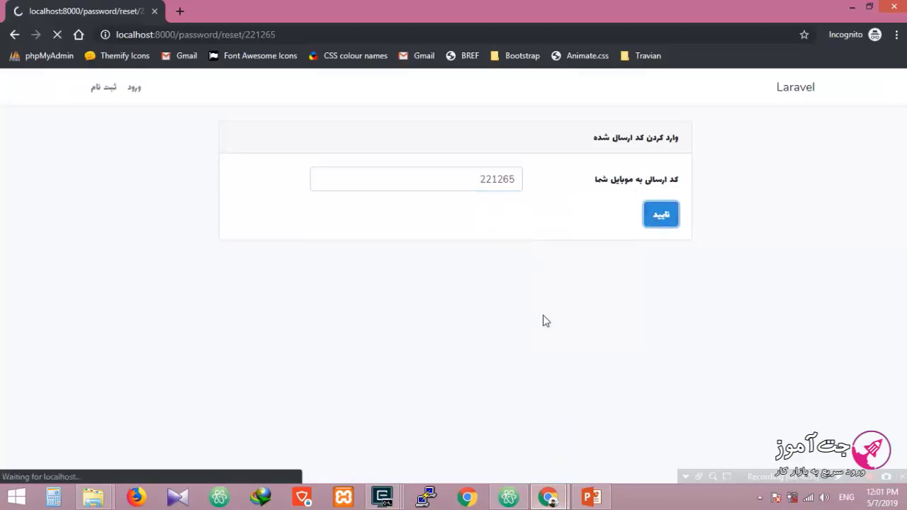
pyautogui.click(464, 183)
pyautogui.write('1')
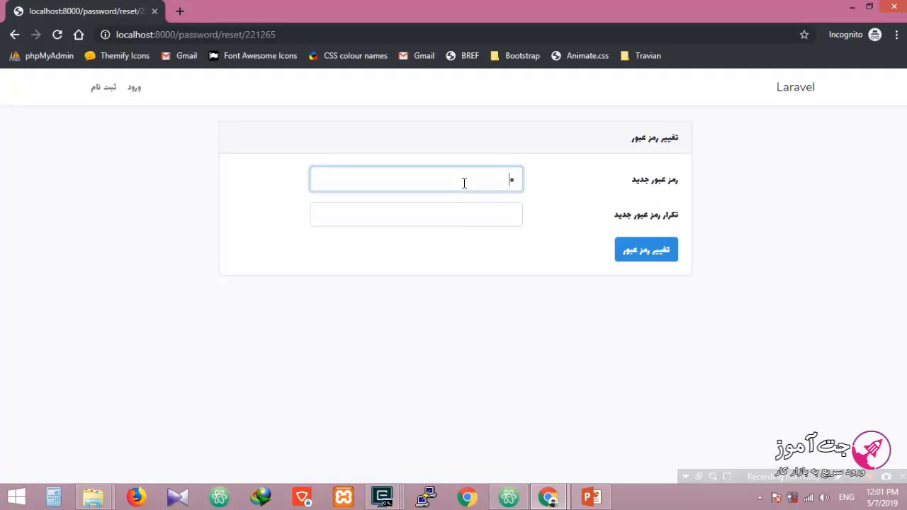
pyautogui.write('2345678')
pyautogui.click(462, 206)
pyautogui.write('12345678')
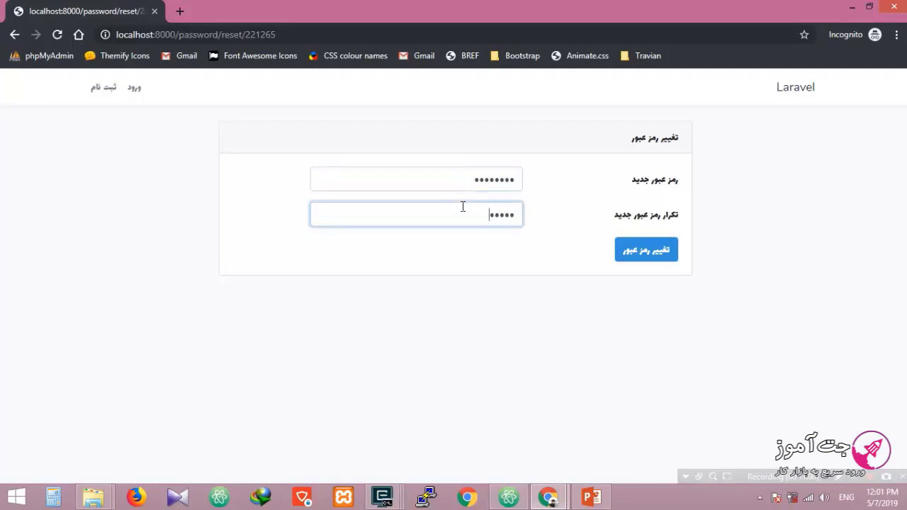
pyautogui.click(620, 250)
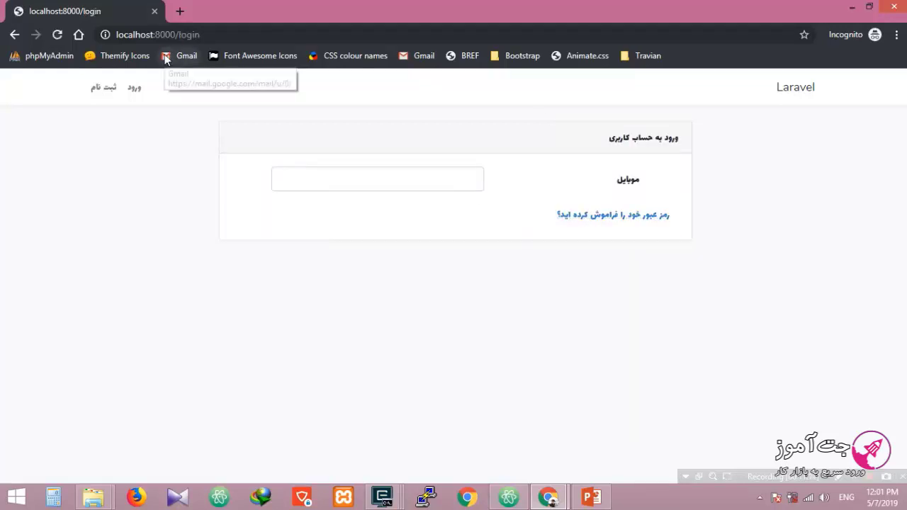
pyautogui.click(447, 176)
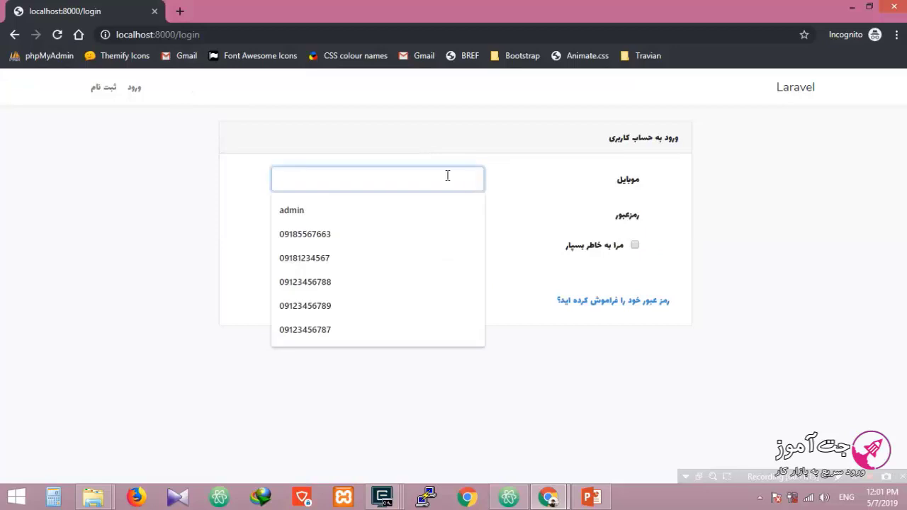
pyautogui.click(409, 235)
pyautogui.click(415, 223)
pyautogui.write('1')
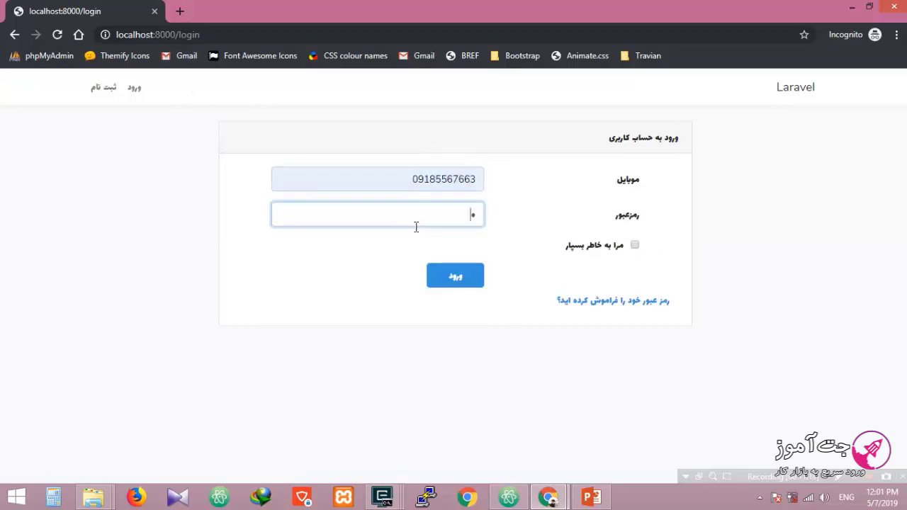
pyautogui.write('2345678')
pyautogui.click(457, 276)
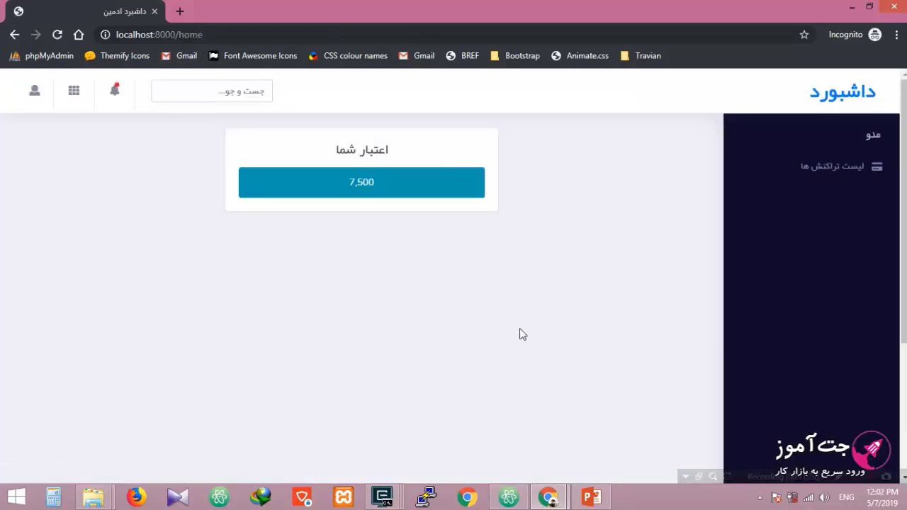
# Step: In the admin window, open the customer list and then the club settings page
pyautogui.moveTo(547, 495)
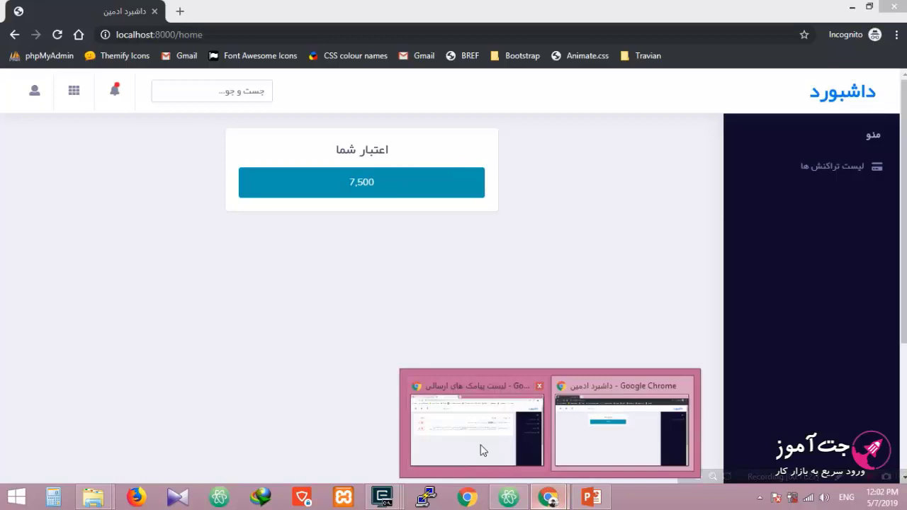
pyautogui.click(476, 443)
pyautogui.click(535, 382)
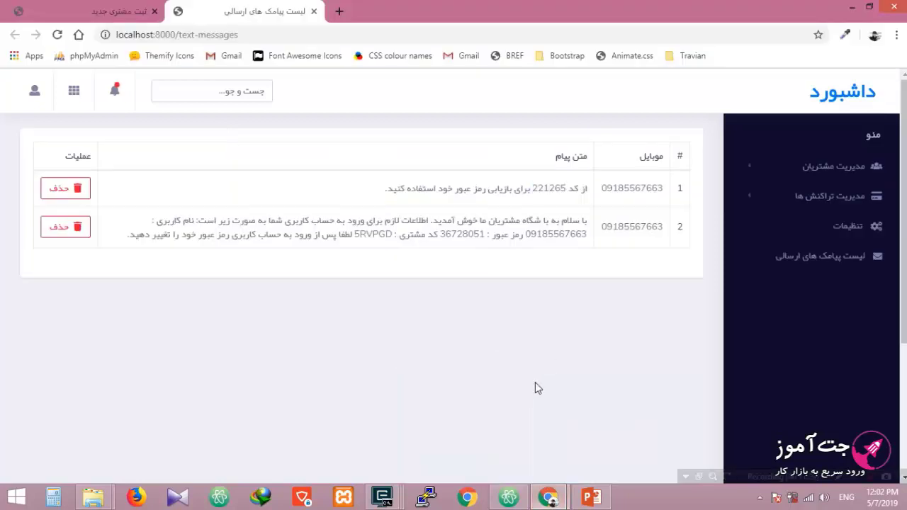
pyautogui.click(811, 170)
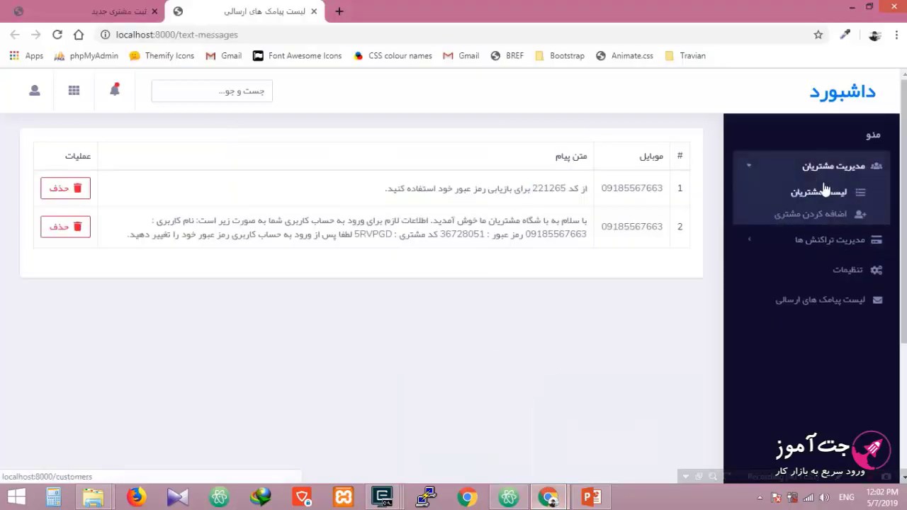
pyautogui.click(823, 196)
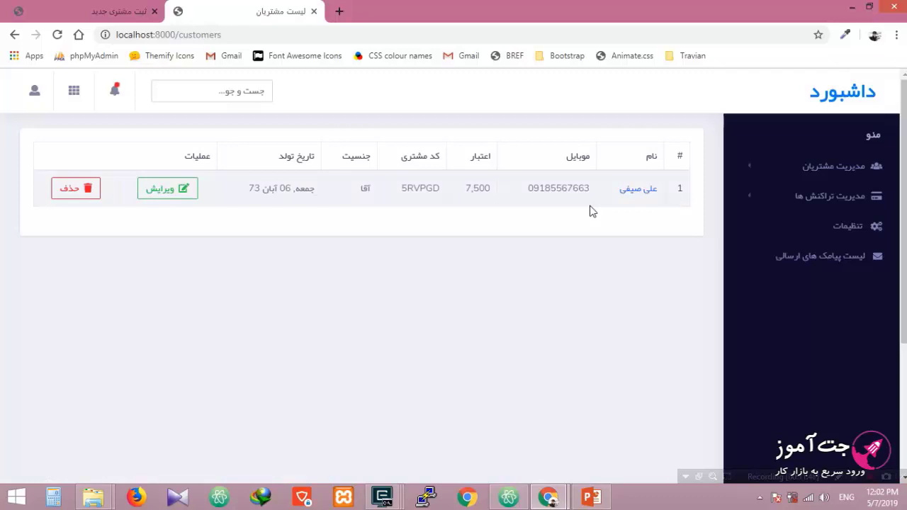
pyautogui.click(849, 240)
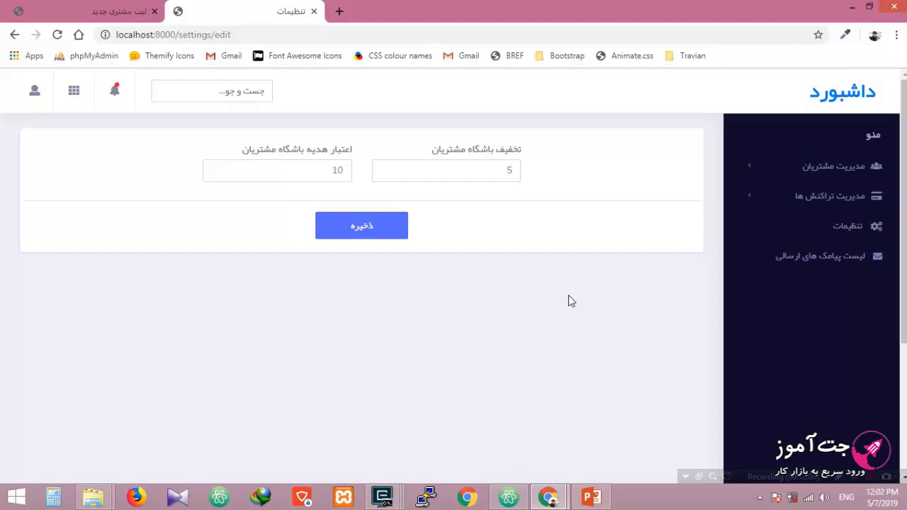
# Step: Open the customer list in the other tab and compare it against the club settings tab
pyautogui.click(80, 5)
pyautogui.click(853, 173)
pyautogui.click(823, 197)
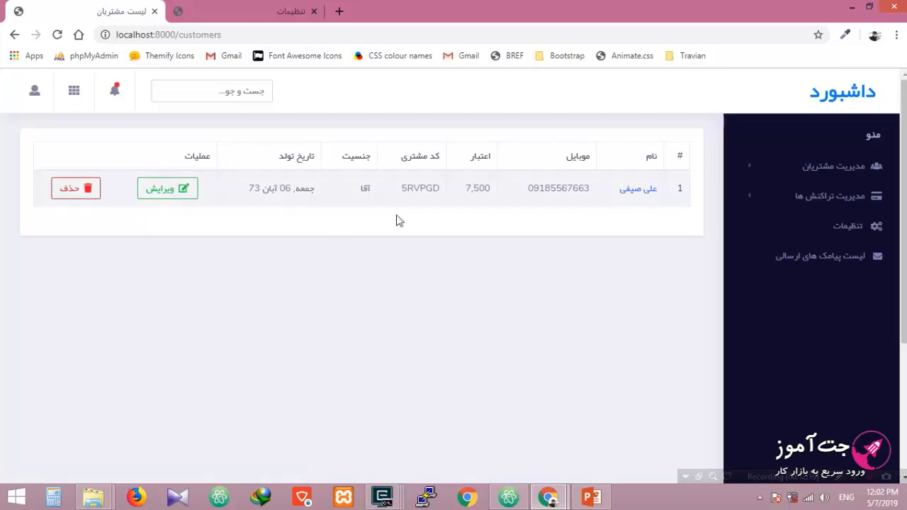
pyautogui.click(199, 8)
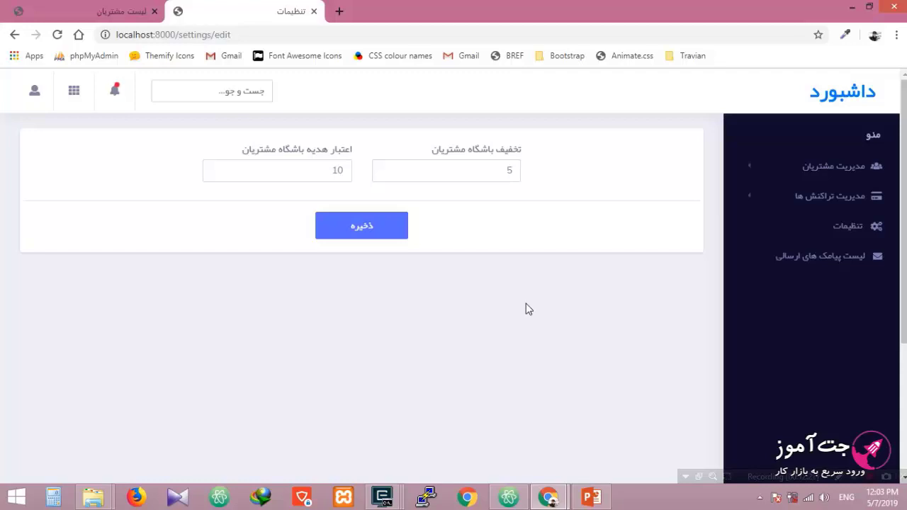
pyautogui.click(128, 10)
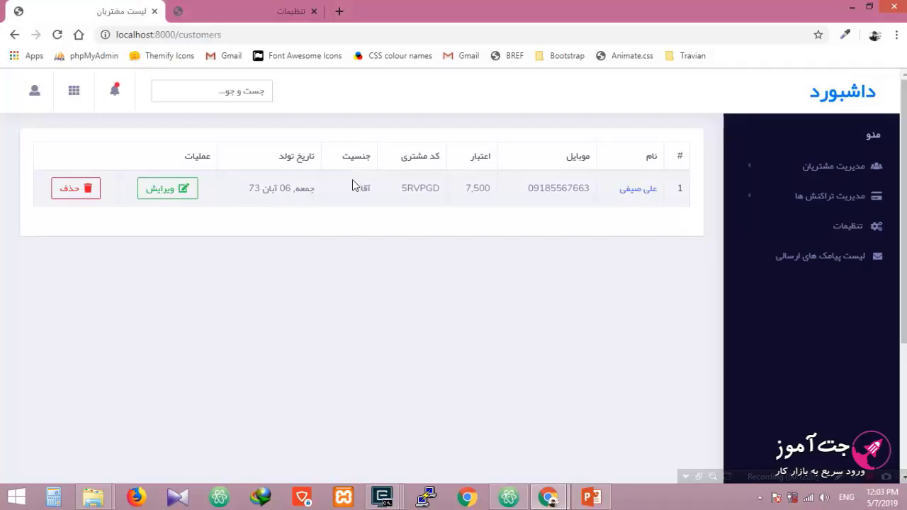
pyautogui.click(234, 11)
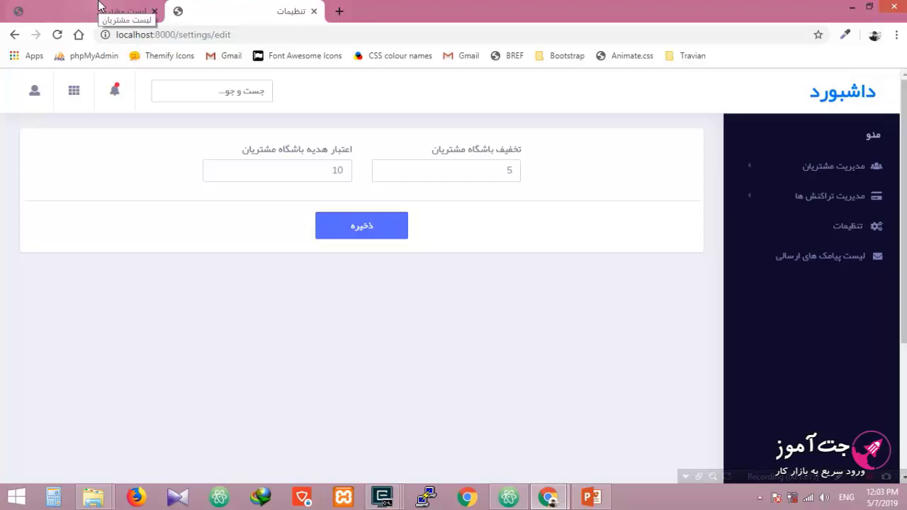
pyautogui.click(846, 196)
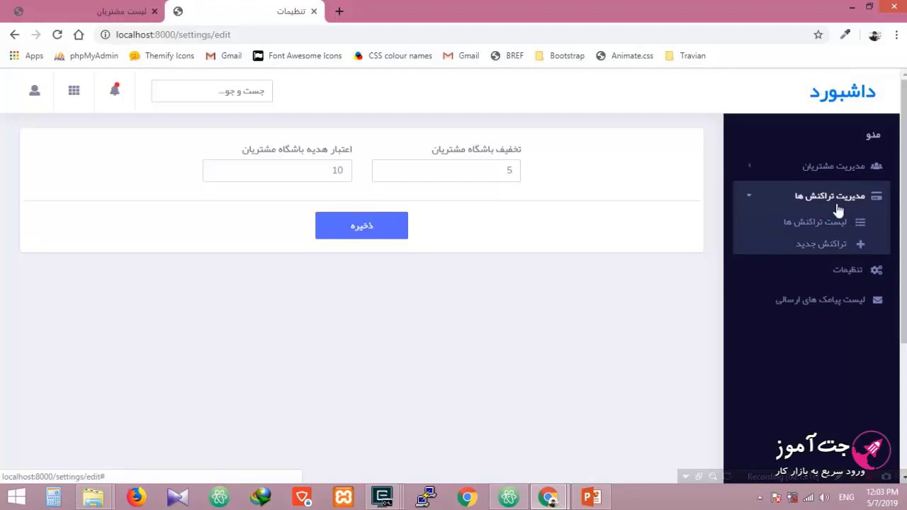
# Step: Open the new transaction form and look up the customer's code in the customer list
pyautogui.click(834, 243)
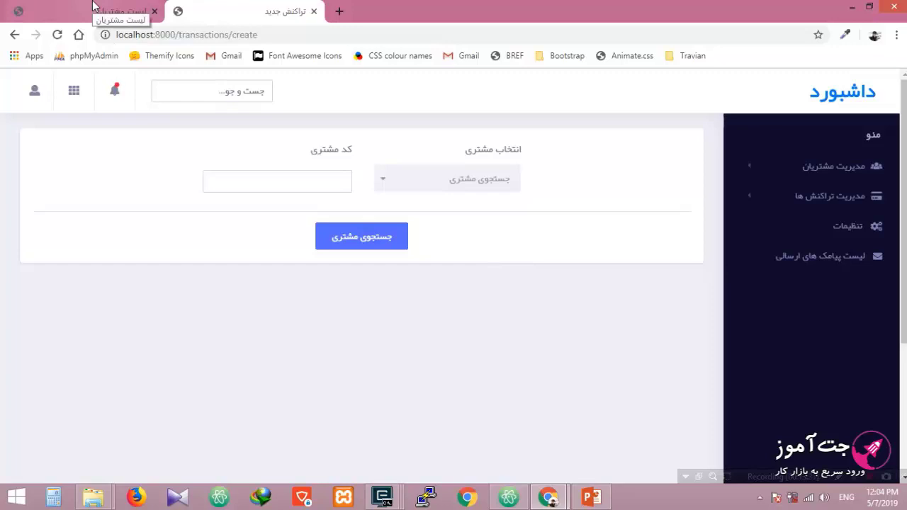
pyautogui.click(93, 6)
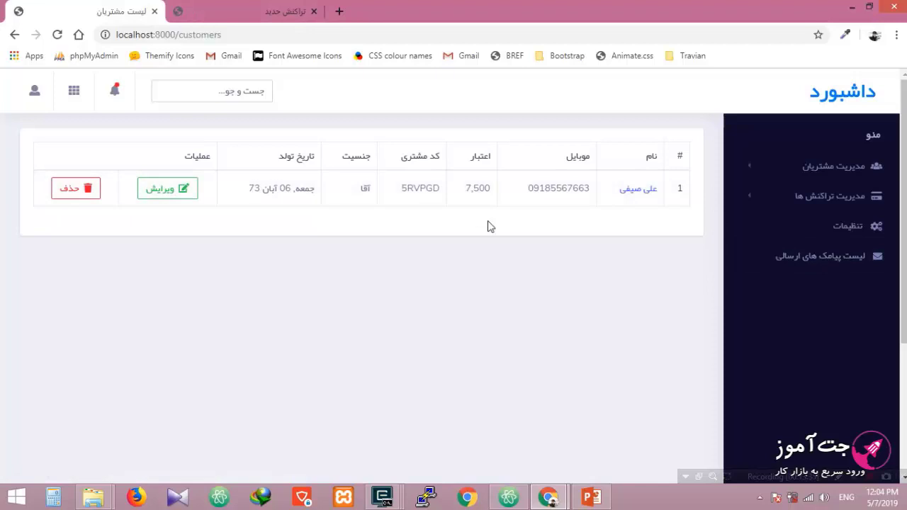
pyautogui.doubleClick(418, 188)
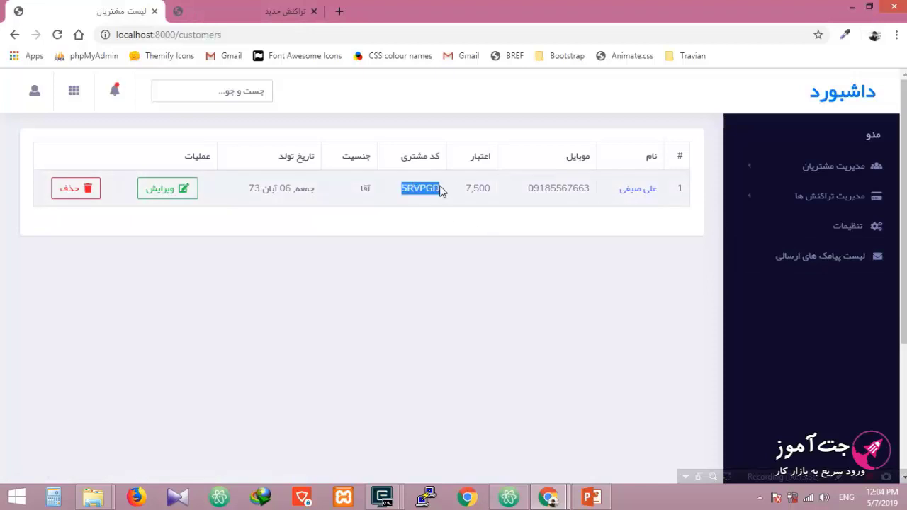
# Step: Search the customer picker by the customer's mobile number and choose the match
pyautogui.click(220, 7)
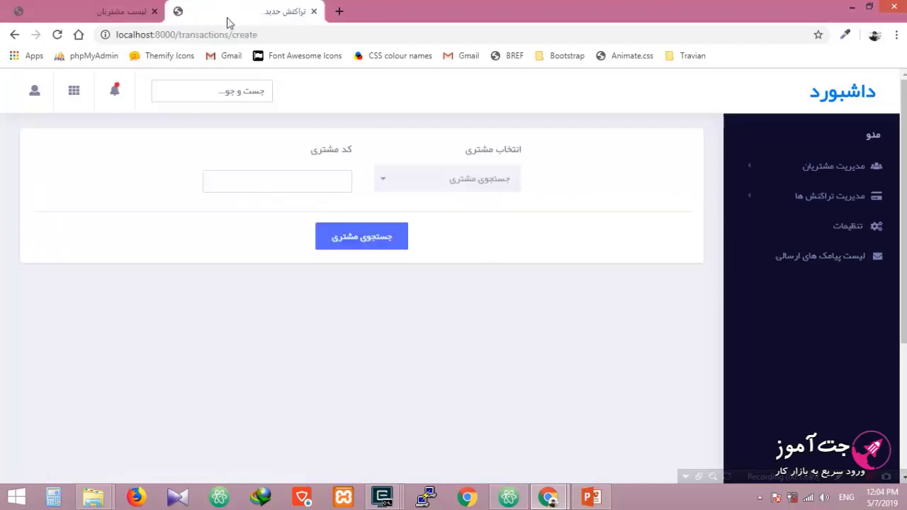
pyautogui.click(468, 188)
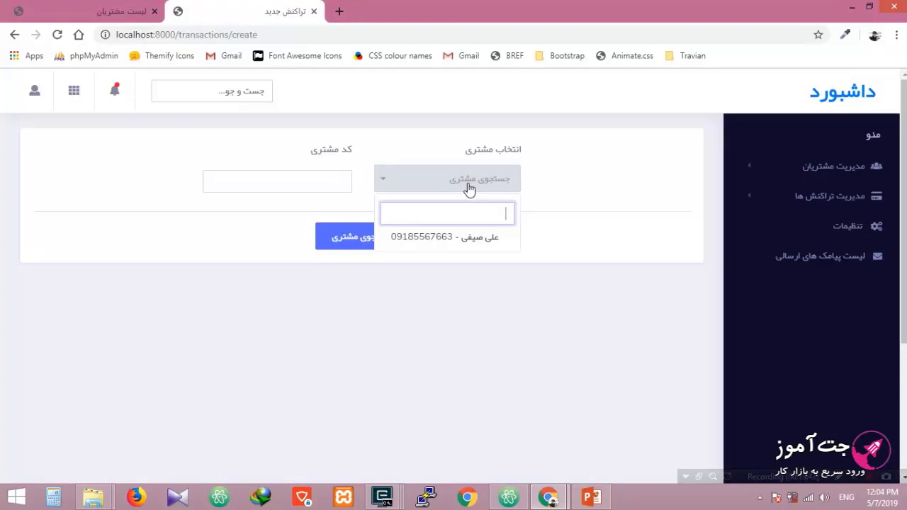
pyautogui.write('5')
pyautogui.press('BackSpace')
pyautogui.write('546')
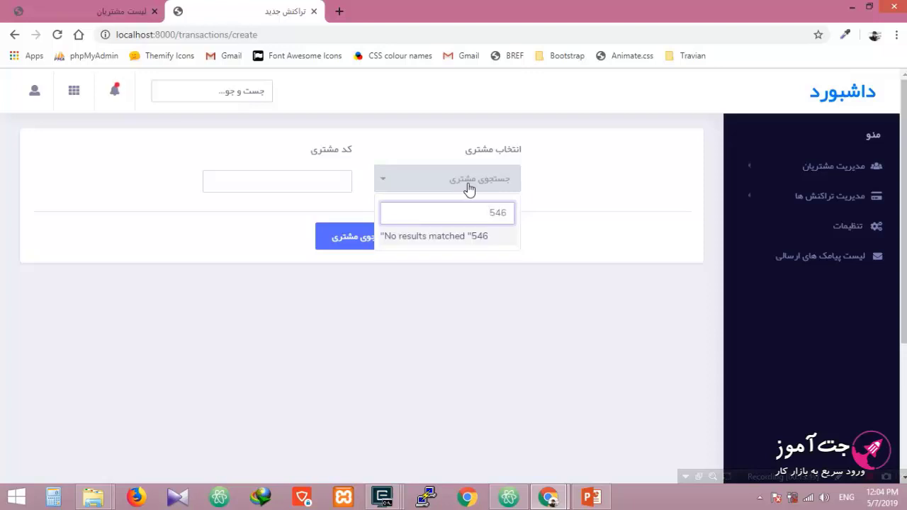
pyautogui.press('BackSpace')
pyautogui.press('BackSpace')
pyautogui.press('BackSpace')
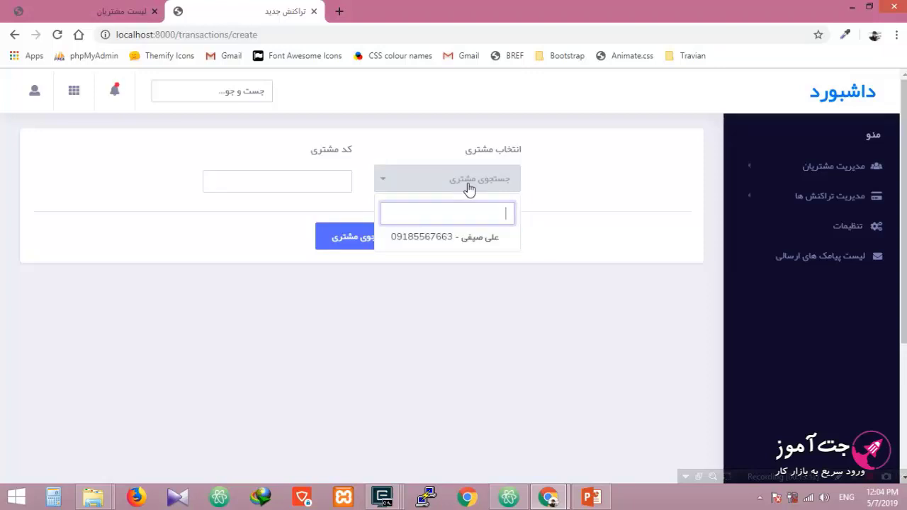
pyautogui.write('09')
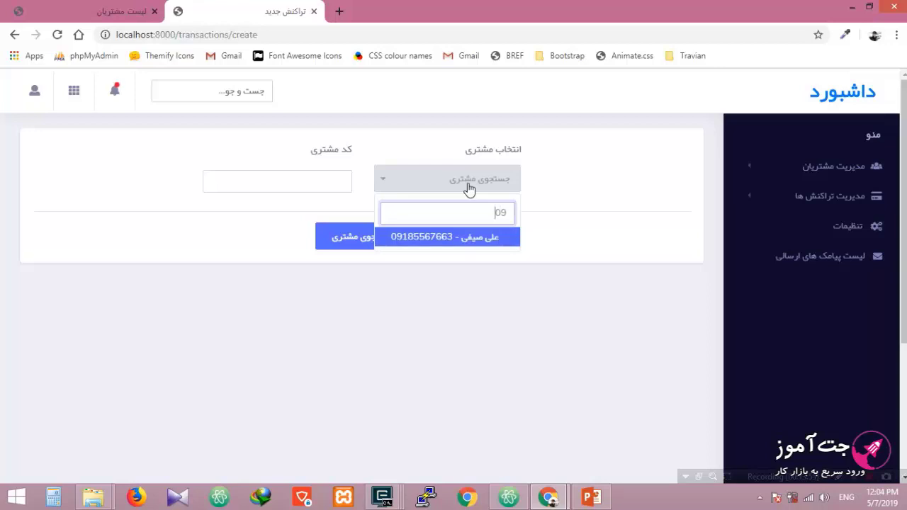
pyautogui.write('1855')
pyautogui.click(444, 238)
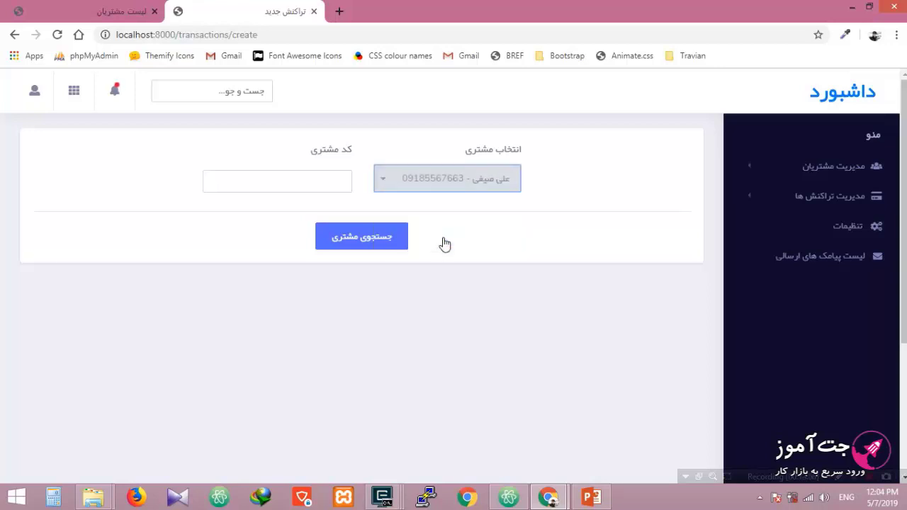
# Step: Load the transaction form and point out the customer's name, phone and 7,500 credit
pyautogui.click(369, 238)
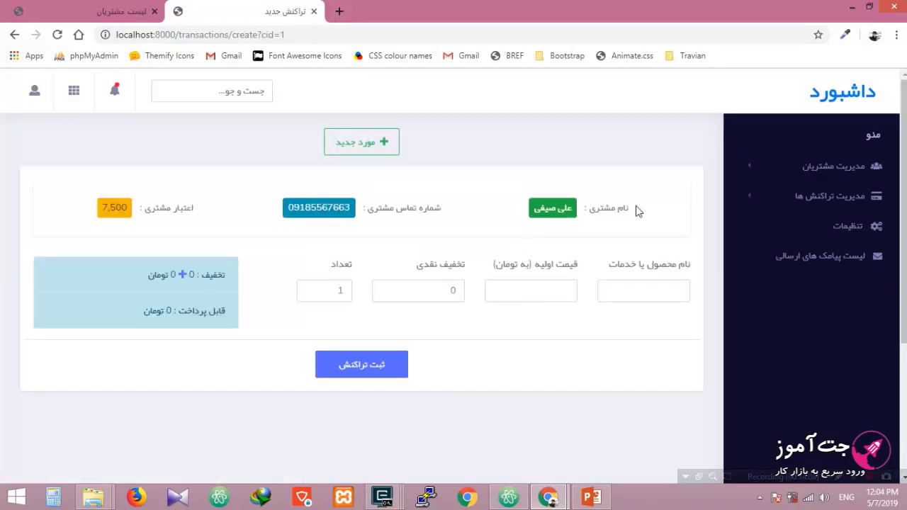
pyautogui.moveTo(627, 207); pyautogui.dragTo(582, 207)
pyautogui.click(471, 216)
pyautogui.moveTo(456, 213); pyautogui.dragTo(280, 212)
pyautogui.click(247, 212)
pyautogui.moveTo(201, 211); pyautogui.dragTo(81, 212)
pyautogui.click(79, 217)
pyautogui.scroll(-2, 84, 223)
pyautogui.scroll(2, 89, 229)
# Step: Add کت چرم as the first item with a price of 450000
pyautogui.click(645, 295)
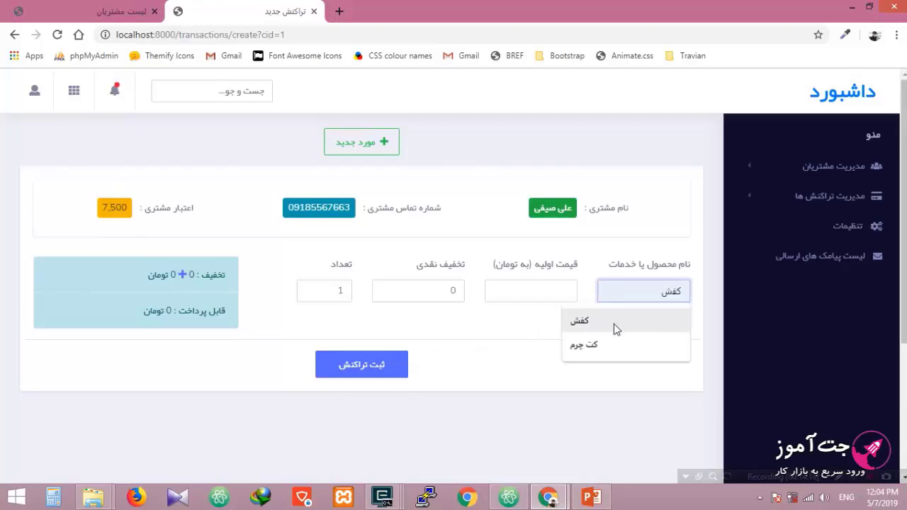
pyautogui.click(606, 344)
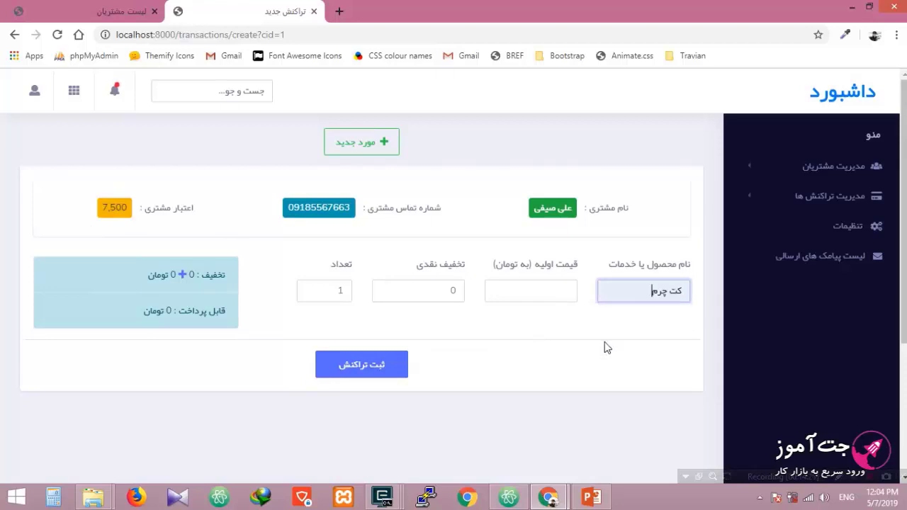
pyautogui.click(536, 294)
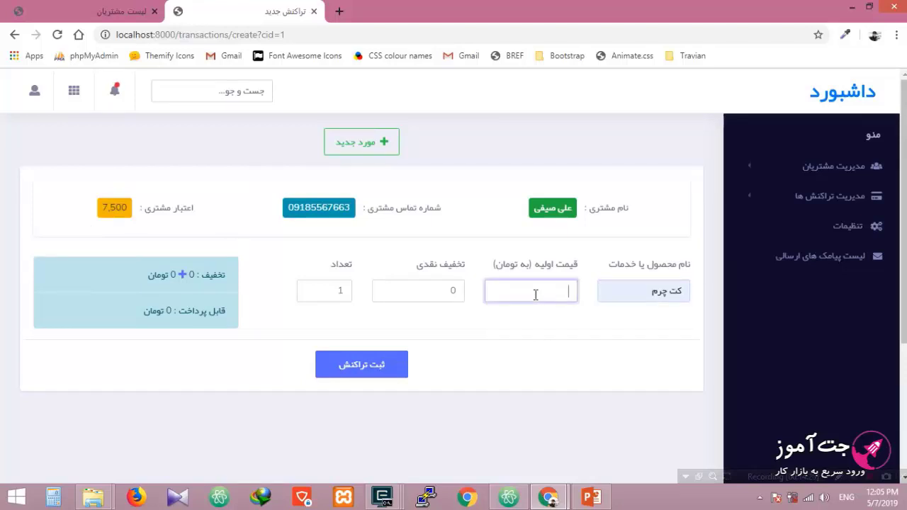
pyautogui.write('450000')
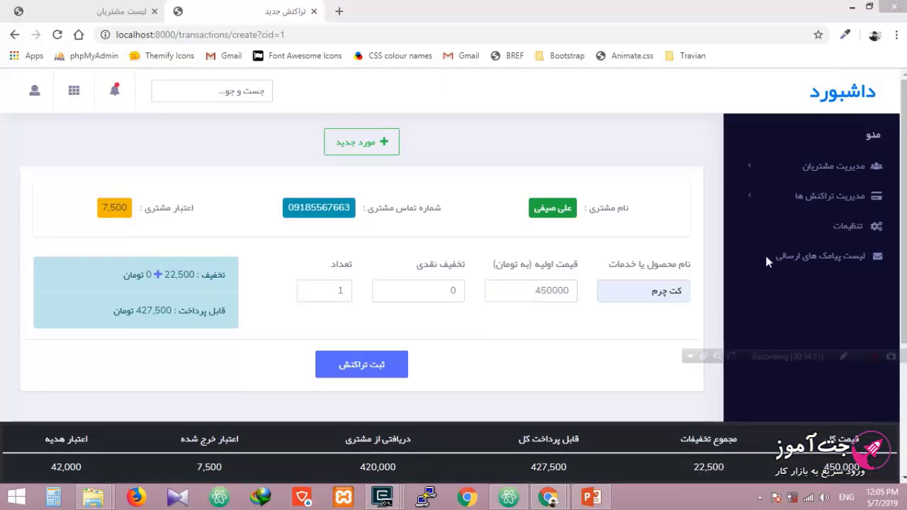
pyautogui.moveTo(770, 23)
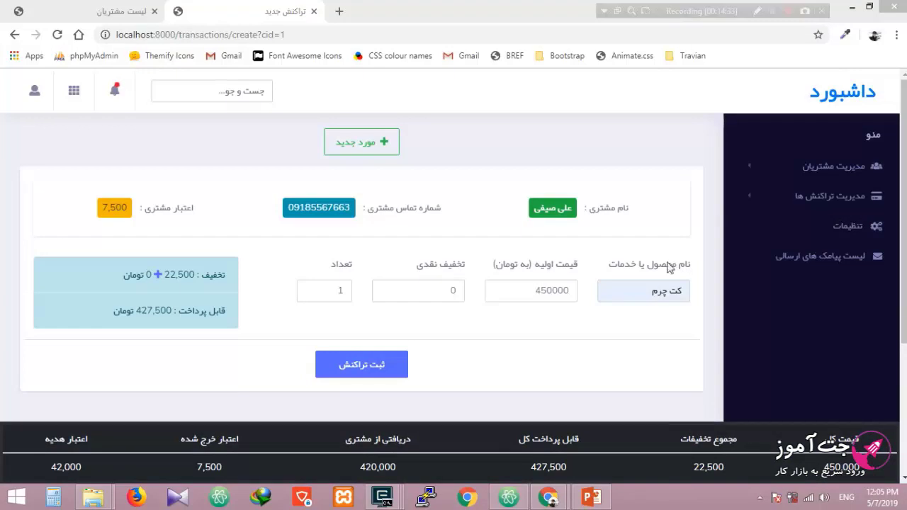
pyautogui.click(525, 289)
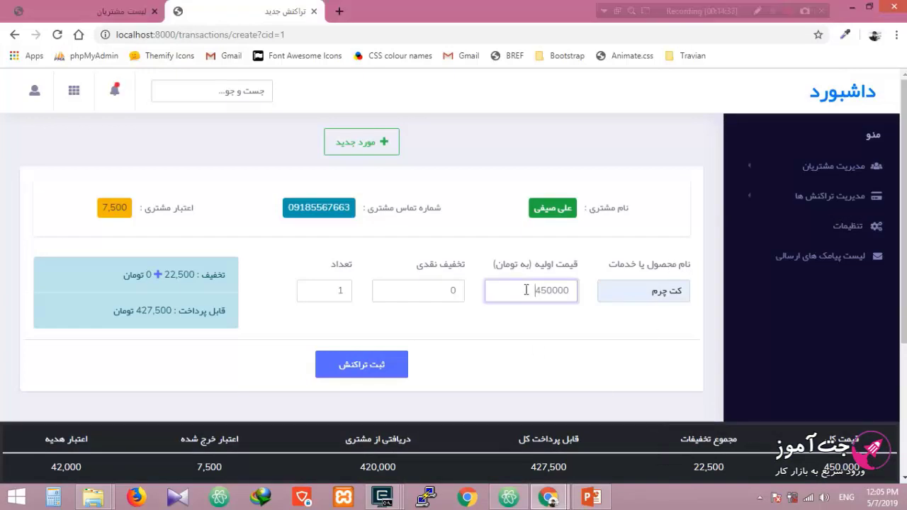
pyautogui.press('BackSpace')
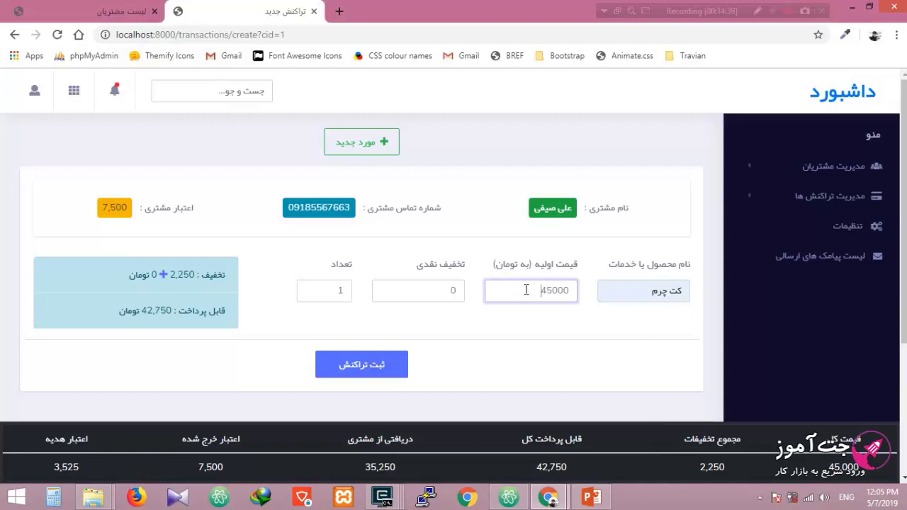
pyautogui.write('0')
pyautogui.press('BackSpace')
pyautogui.write('0')
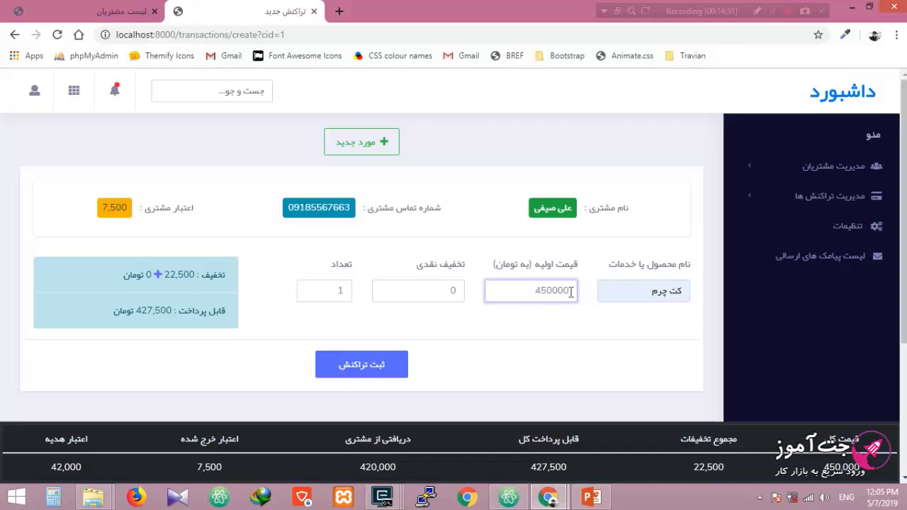
# Step: Point out the 450,000 total in the bottom totals bar
pyautogui.moveTo(824, 466); pyautogui.dragTo(861, 469)
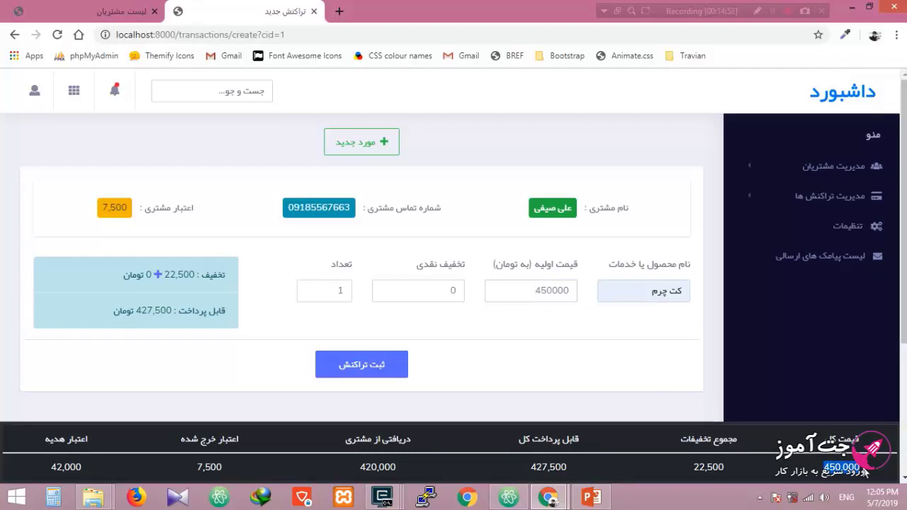
pyautogui.click(225, 317)
pyautogui.moveTo(169, 280)
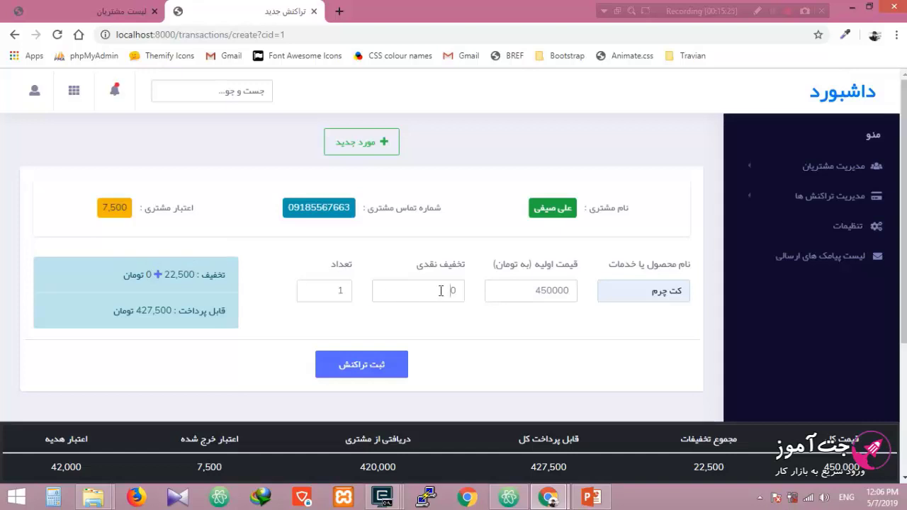
# Step: Enter a cash discount of 7500 for the کت چرم item
pyautogui.moveTo(442, 290); pyautogui.dragTo(479, 296)
pyautogui.write('7500')
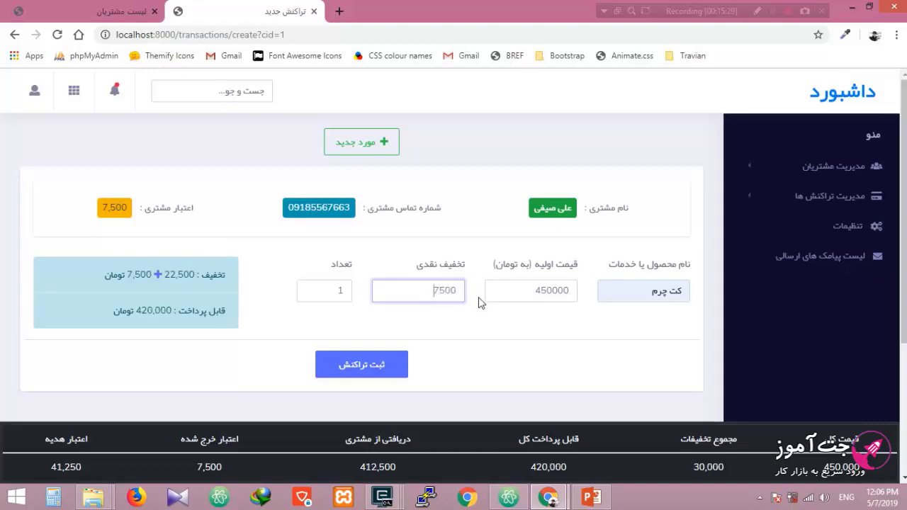
pyautogui.click(481, 328)
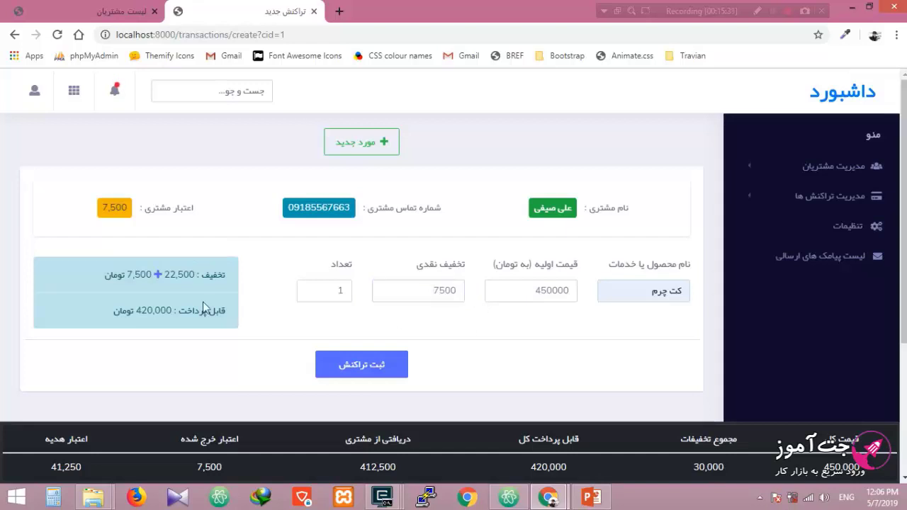
pyautogui.moveTo(142, 278)
pyautogui.click(459, 289)
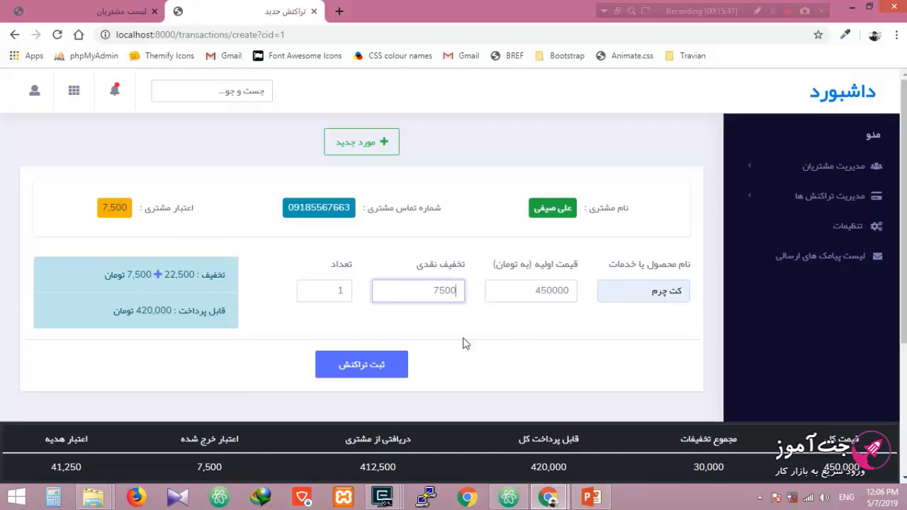
pyautogui.doubleClick(438, 292)
pyautogui.write('7500')
# Step: Highlight the 420,000 payable, 412,500 received and the customer's 7,500 credit
pyautogui.moveTo(531, 468); pyautogui.dragTo(549, 470)
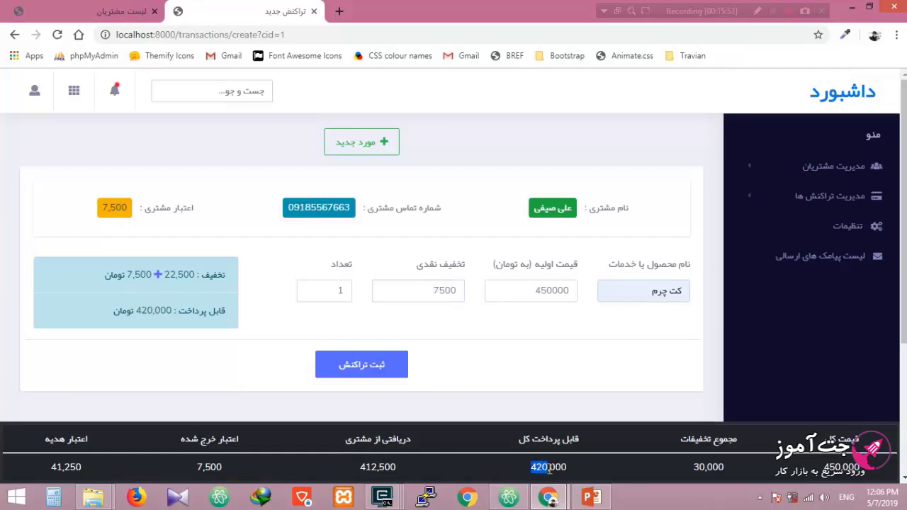
pyautogui.moveTo(361, 468); pyautogui.dragTo(379, 469)
pyautogui.click(388, 466)
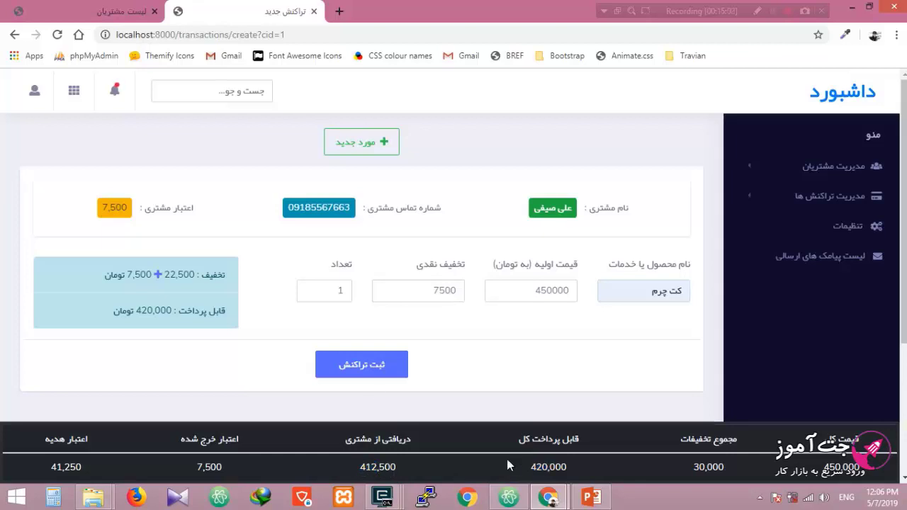
pyautogui.moveTo(103, 207); pyautogui.dragTo(132, 215)
pyautogui.doubleClick(544, 466)
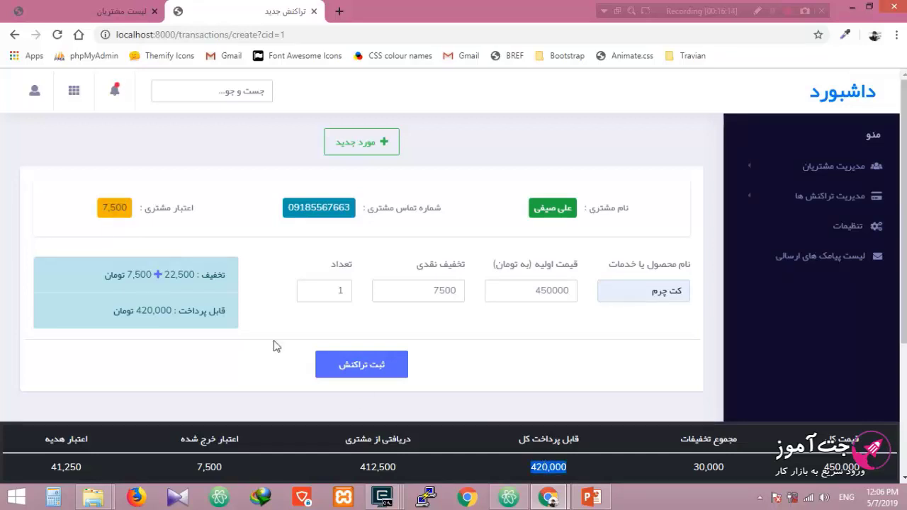
pyautogui.doubleClick(363, 469)
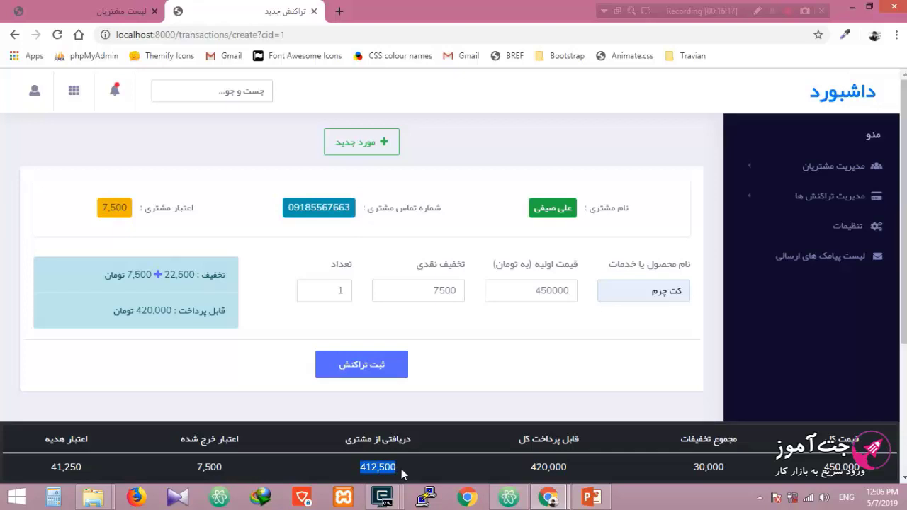
# Step: Open the club settings in a new tab and check the discount and gift-credit values
pyautogui.middleClick(844, 227)
pyautogui.click(366, 6)
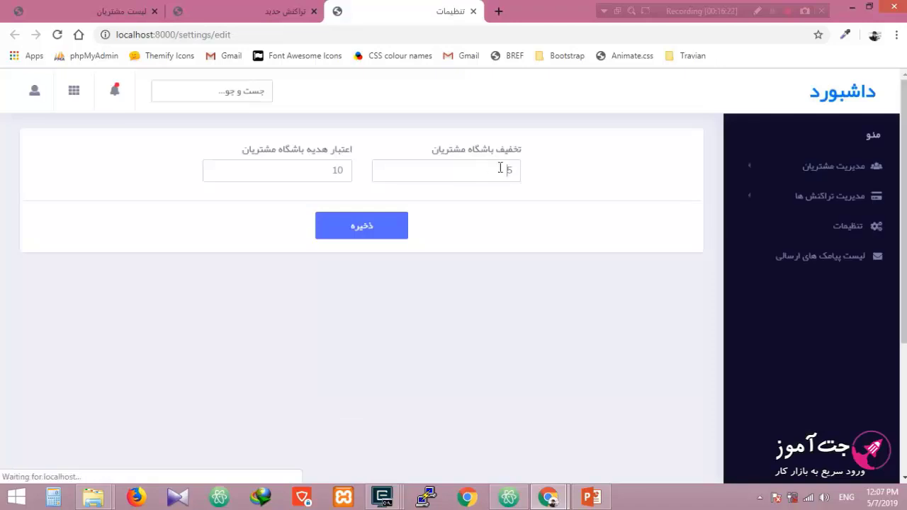
pyautogui.click(500, 167)
pyautogui.click(272, 10)
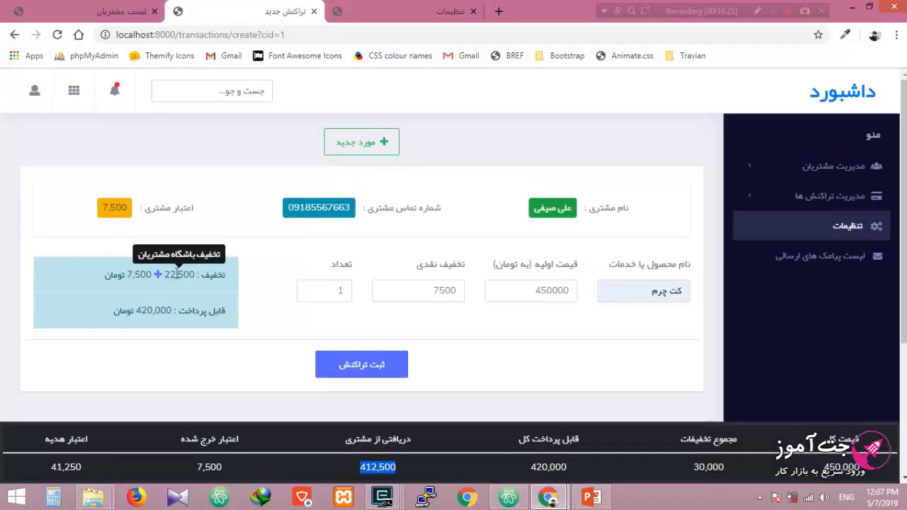
pyautogui.click(366, 6)
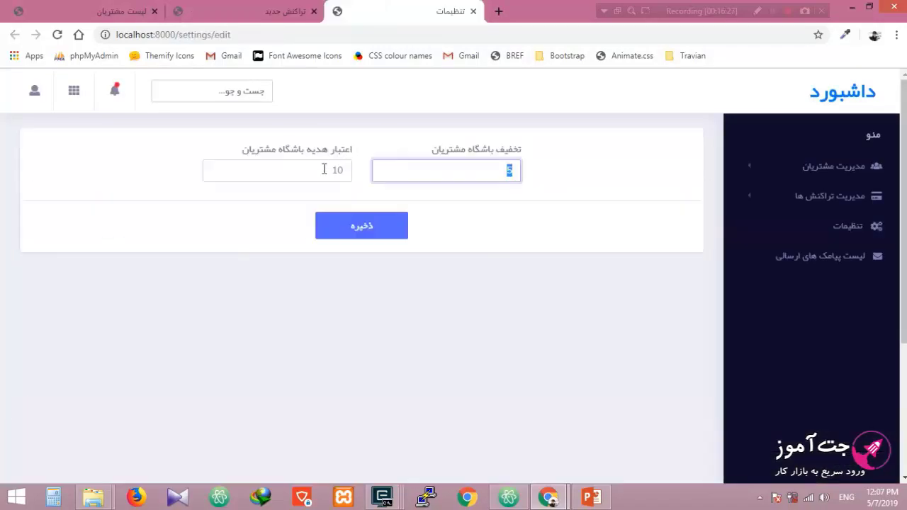
pyautogui.press('Tab')
pyautogui.click(261, 6)
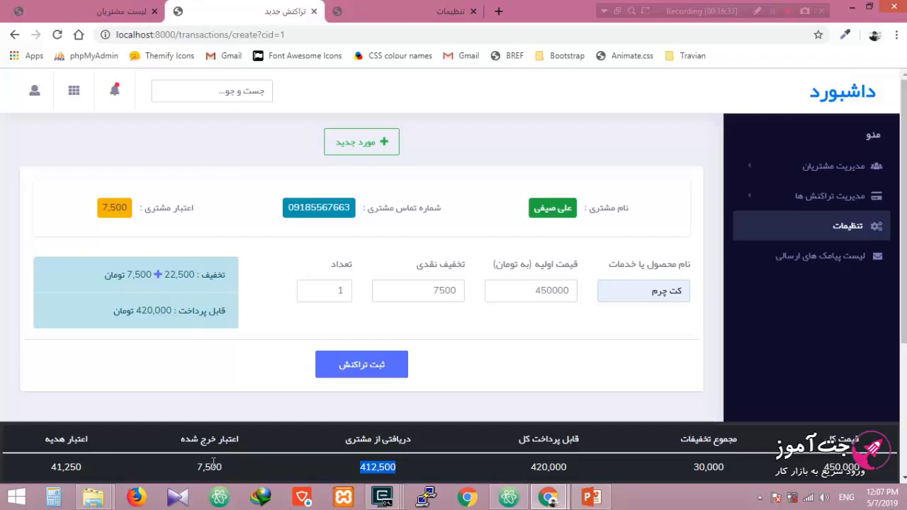
# Step: Compare the 41,250 gift credit total with the club discount 5 and gift credit 10 settings
pyautogui.moveTo(52, 467); pyautogui.dragTo(81, 469)
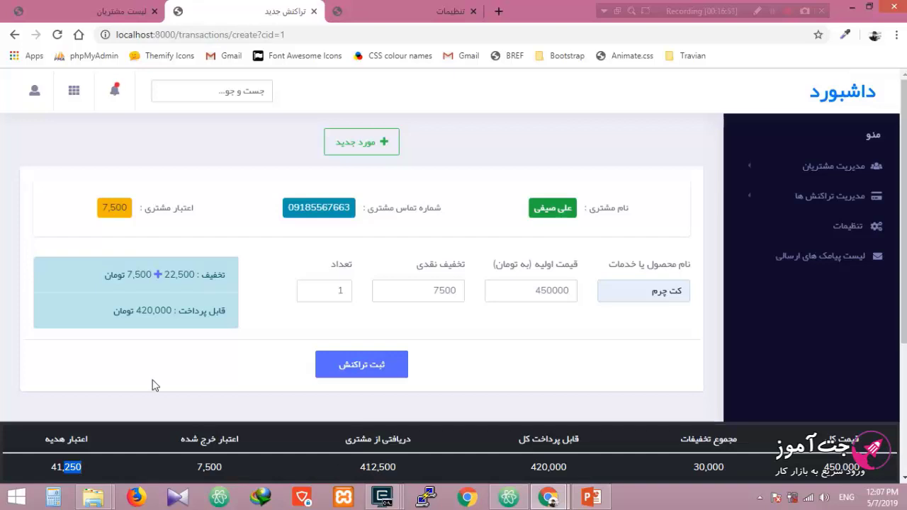
pyautogui.click(389, 9)
pyautogui.click(297, 196)
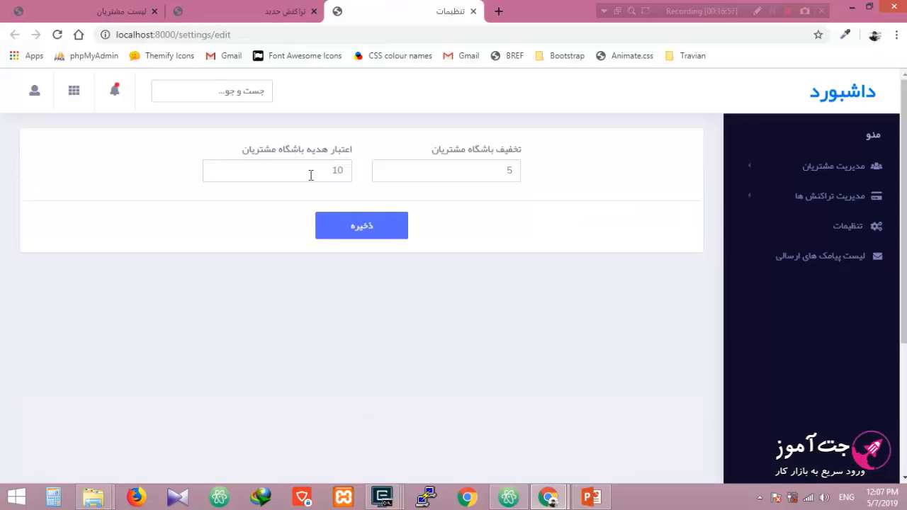
pyautogui.doubleClick(505, 170)
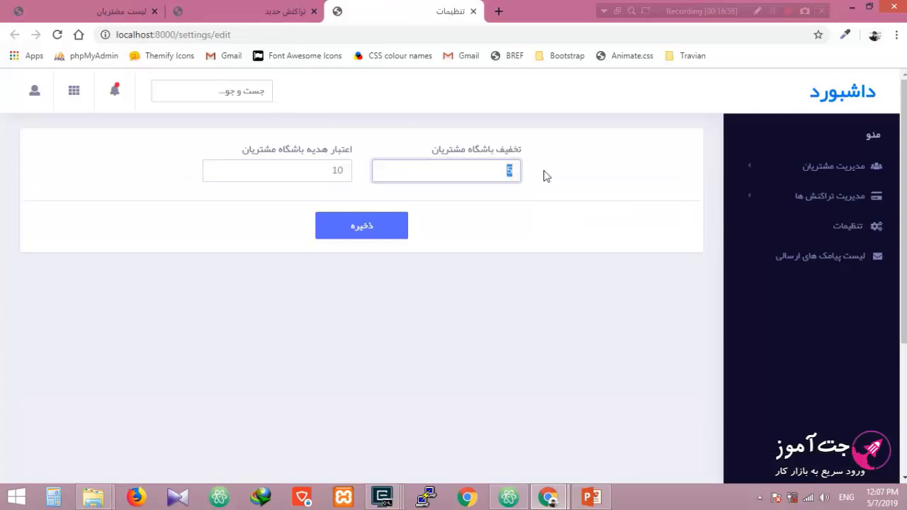
pyautogui.click(326, 170)
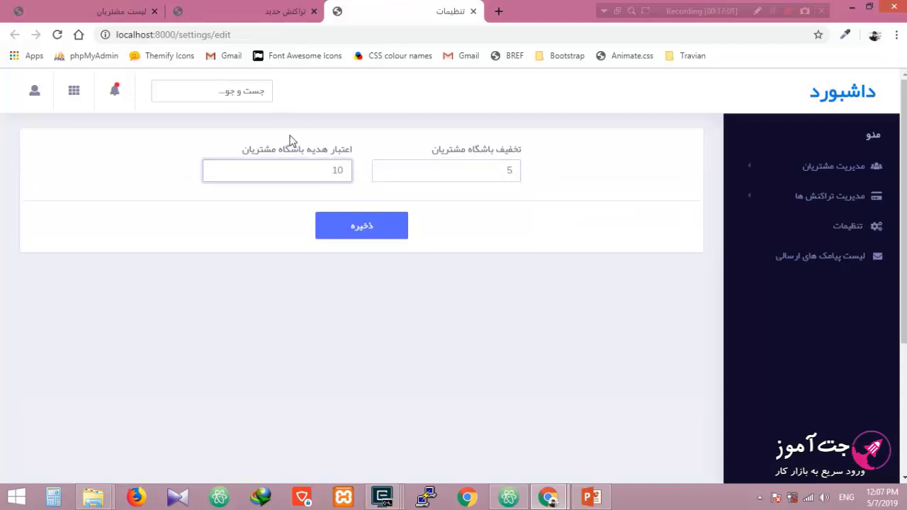
# Step: Reload the transaction form and clear the highlighted gift credit total
pyautogui.click(298, 20)
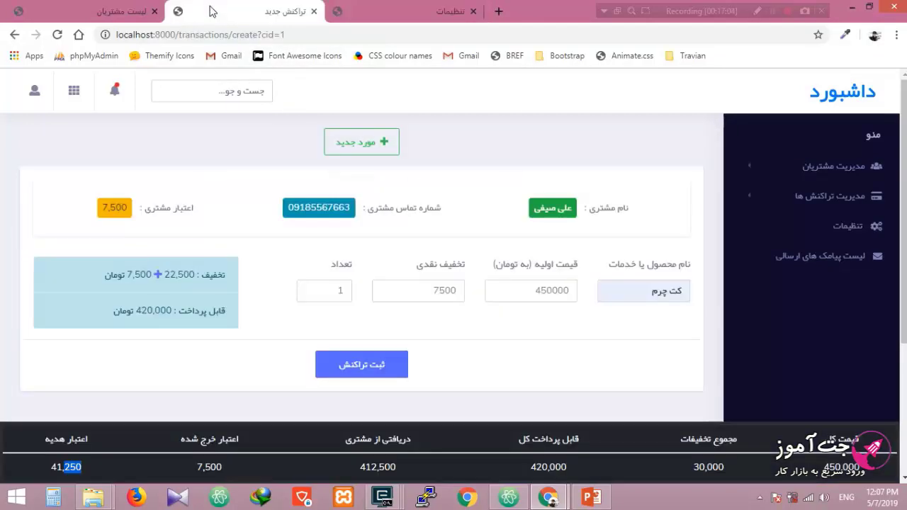
pyautogui.press('F5')
pyautogui.scroll(-1, 472, 227)
pyautogui.click(582, 298)
pyautogui.scroll(1, 582, 298)
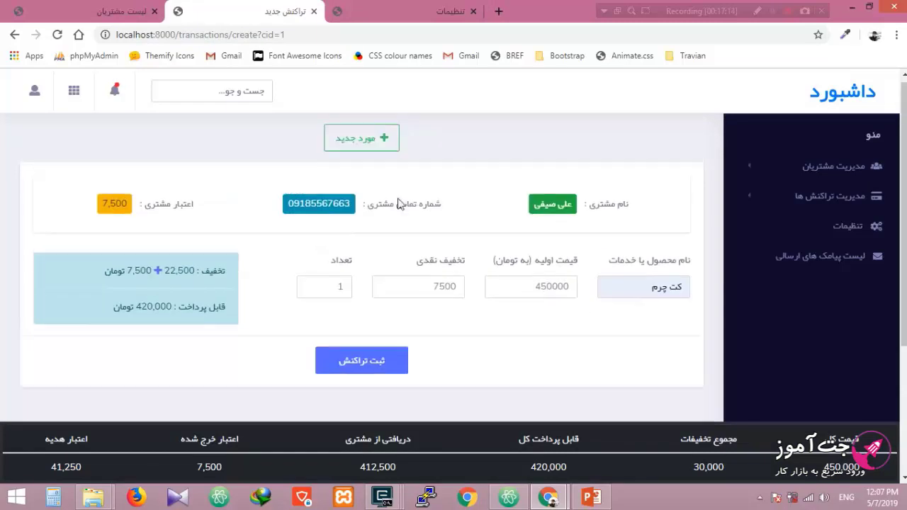
# Step: Add a second item row for کفش with price 27500, cash discount 5000 and quantity 2
pyautogui.click(363, 147)
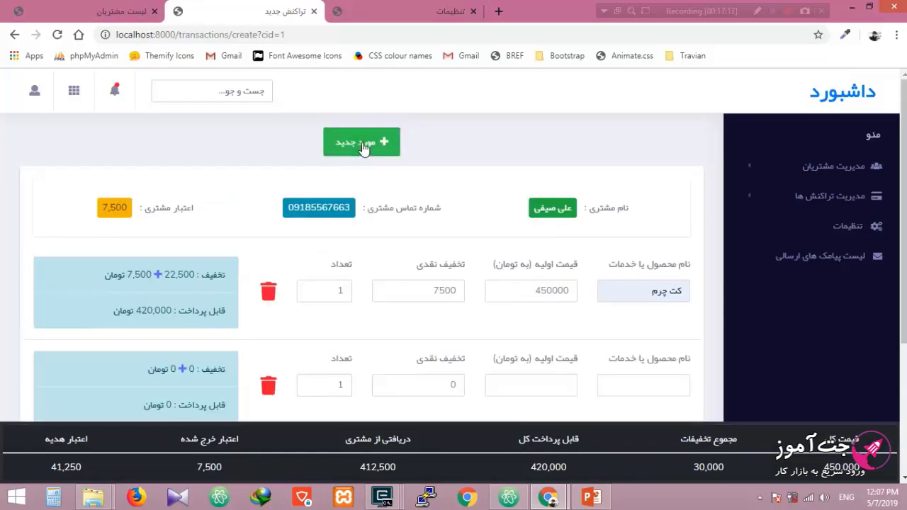
pyautogui.scroll(-1, 466, 196)
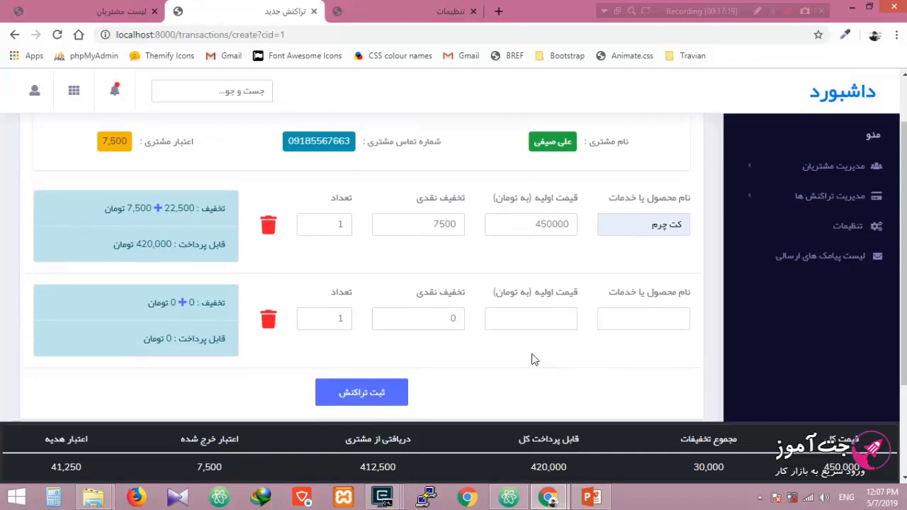
pyautogui.click(625, 322)
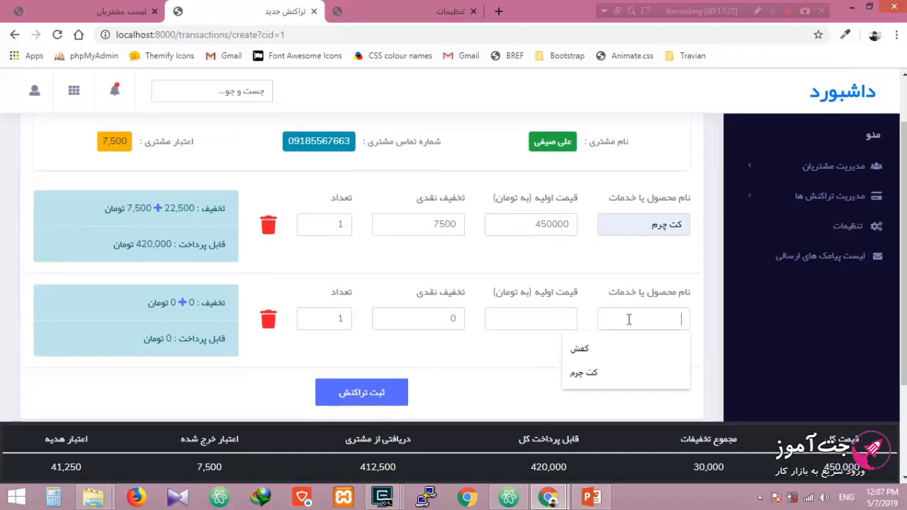
pyautogui.click(607, 350)
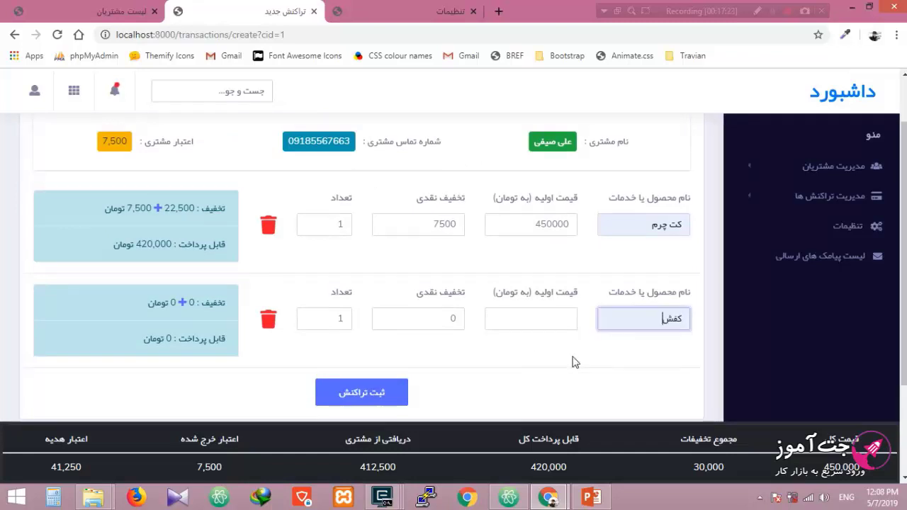
pyautogui.click(530, 318)
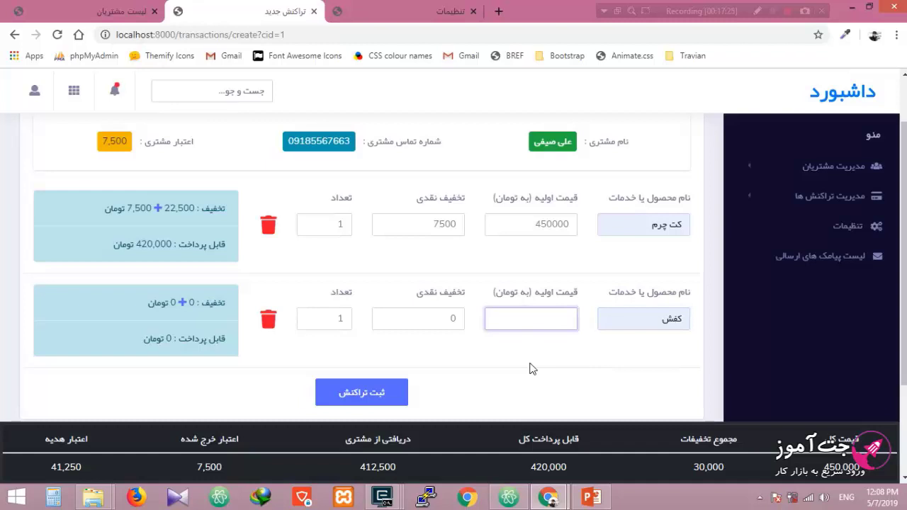
pyautogui.write('27500')
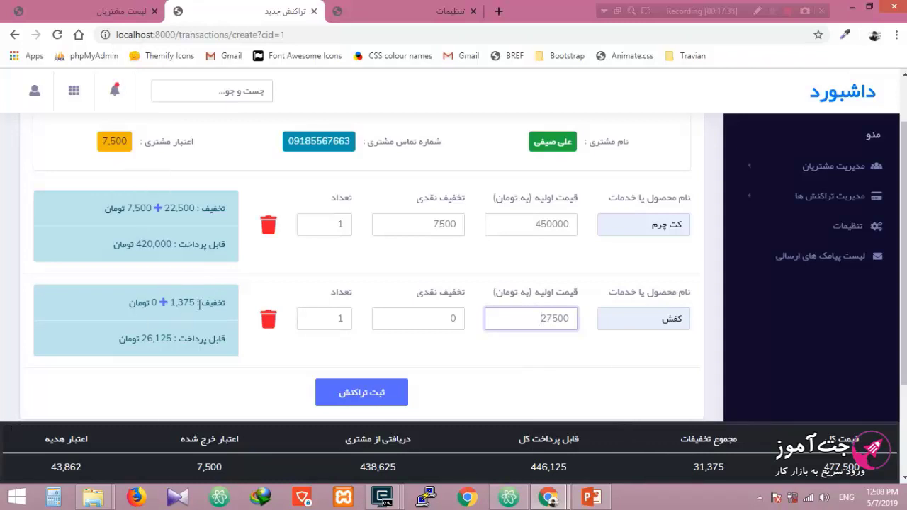
pyautogui.doubleClick(435, 317)
pyautogui.write('5')
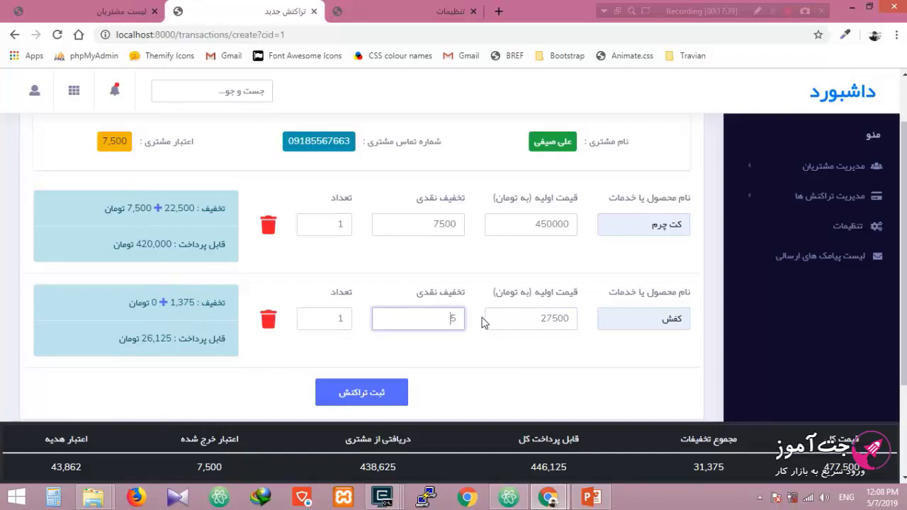
pyautogui.write('000')
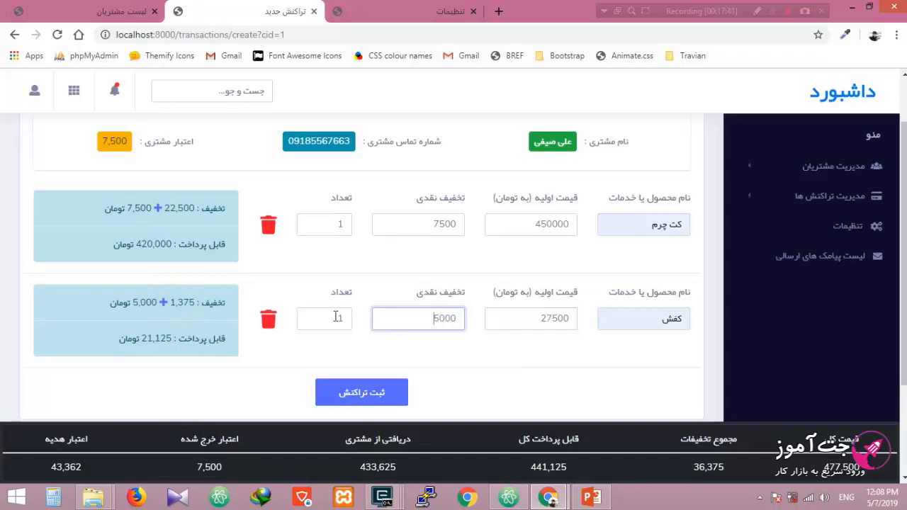
pyautogui.doubleClick(346, 317)
pyautogui.write('2')
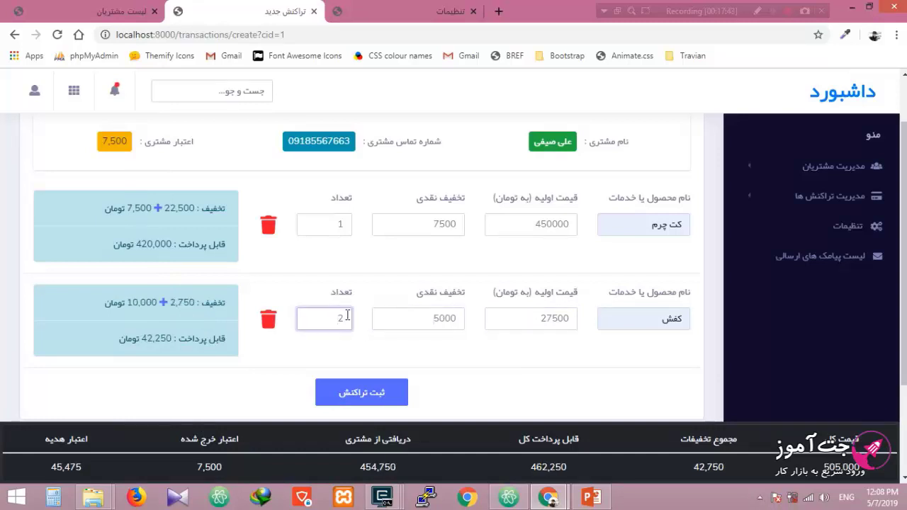
pyautogui.click(561, 375)
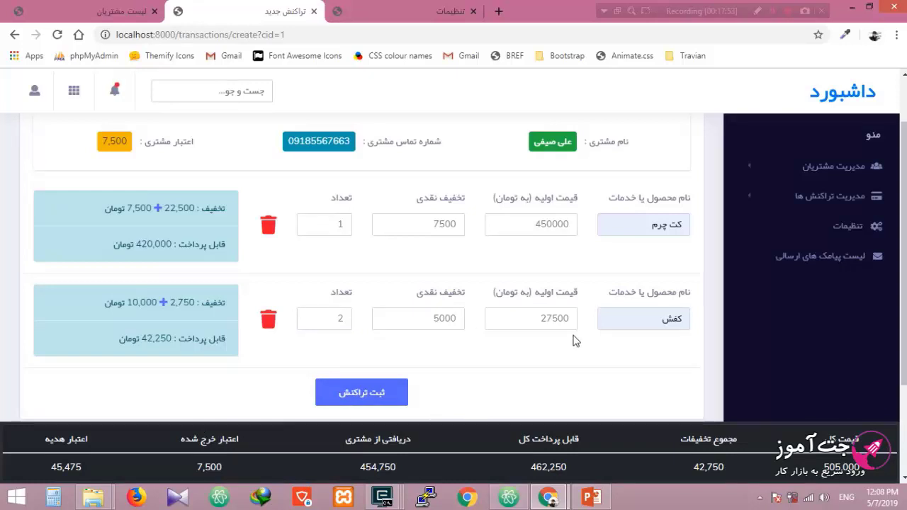
# Step: Correct the second item's price to 275000 and review the totals bar
pyautogui.click(562, 318)
pyautogui.write('0')
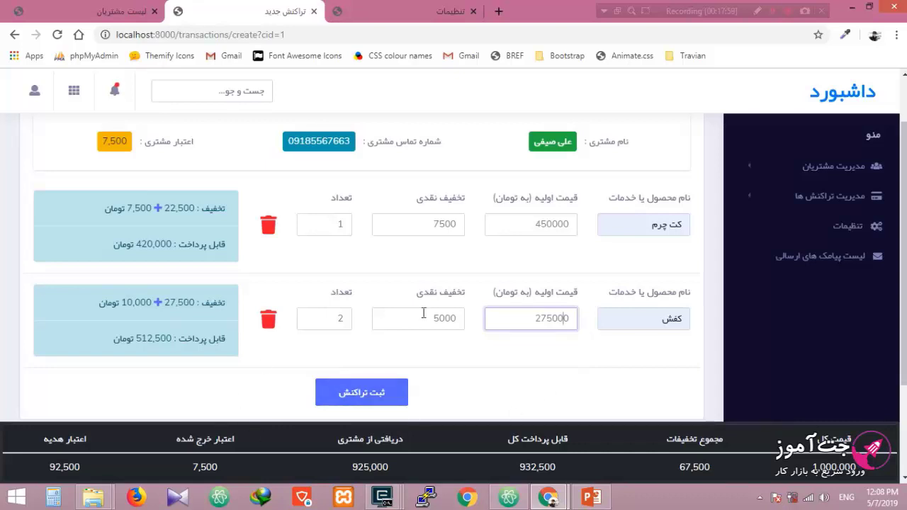
pyautogui.scroll(-2, 501, 299)
pyautogui.scroll(2, 538, 311)
pyautogui.scroll(1, 300, 245)
pyautogui.scroll(-1, 474, 298)
pyautogui.scroll(-2, 401, 356)
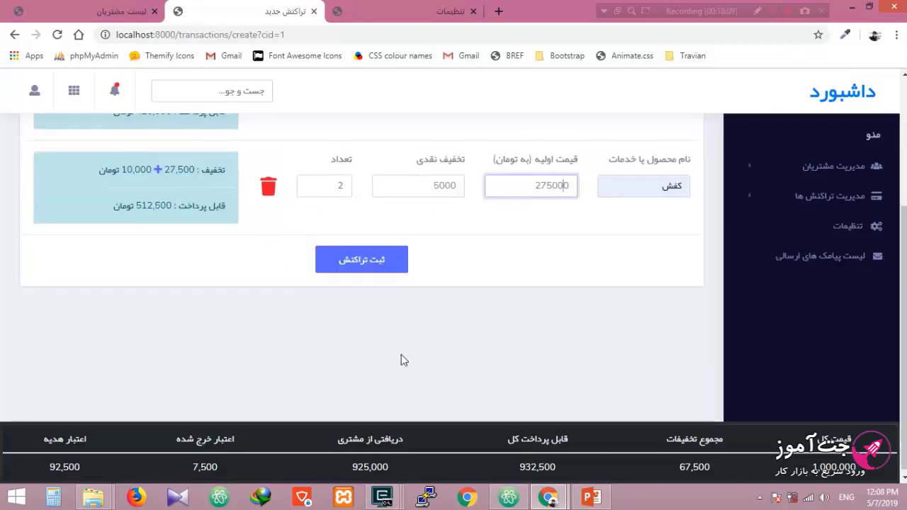
pyautogui.scroll(2, 364, 360)
# Step: Save the two-item transaction, view its details, then return to the transactions list
pyautogui.click(362, 391)
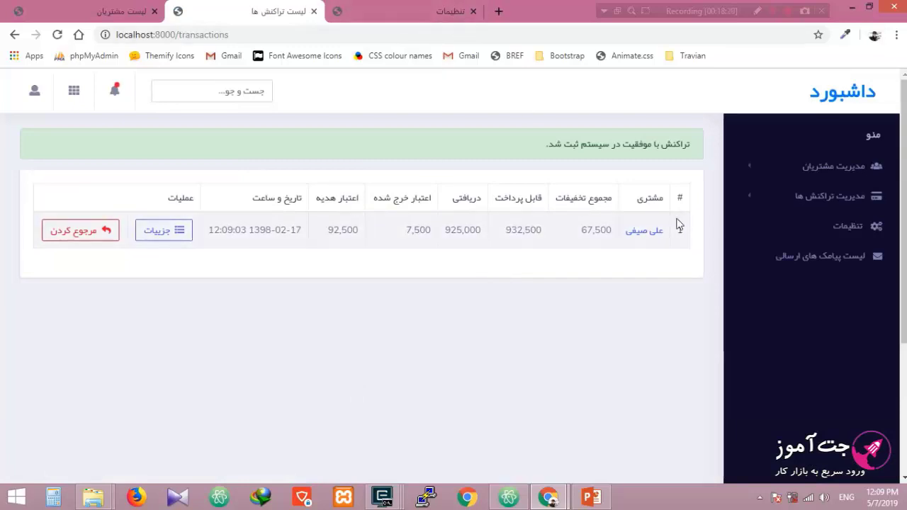
pyautogui.click(160, 229)
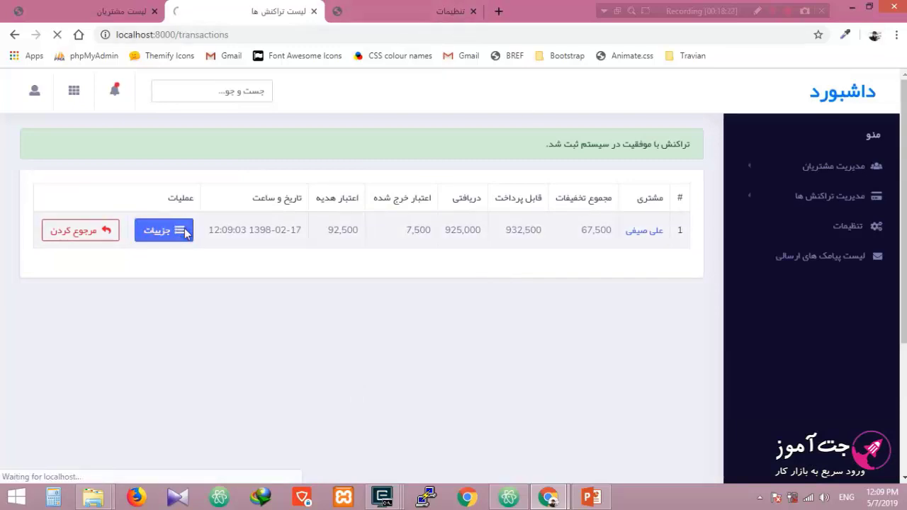
pyautogui.scroll(-2, 439, 244)
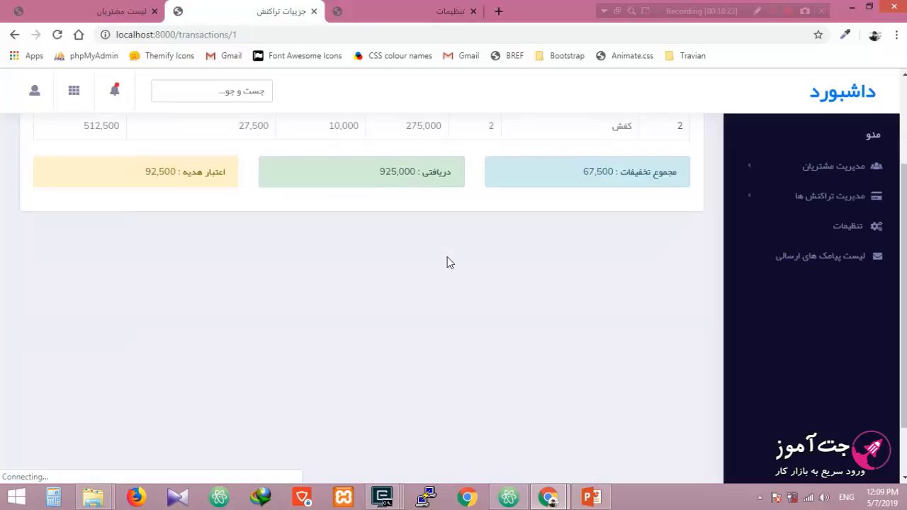
pyautogui.scroll(2, 510, 276)
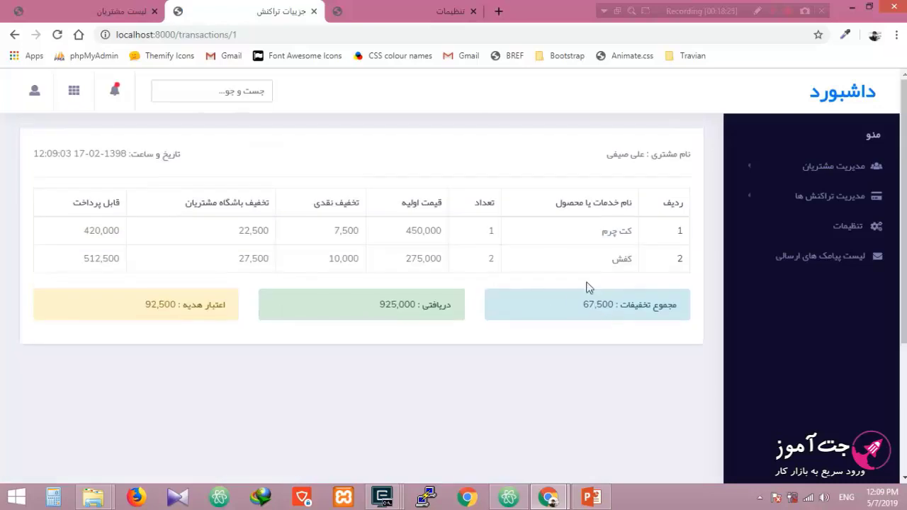
pyautogui.click(14, 34)
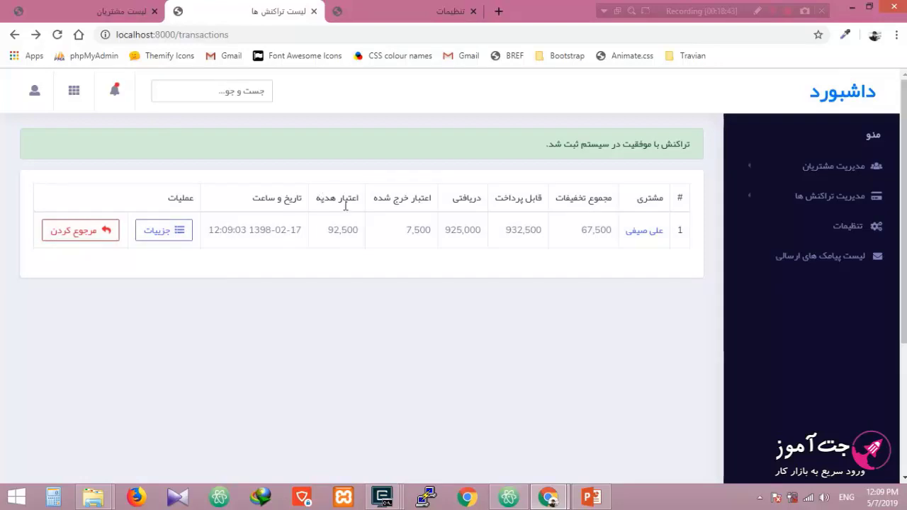
pyautogui.moveTo(326, 230); pyautogui.dragTo(431, 231)
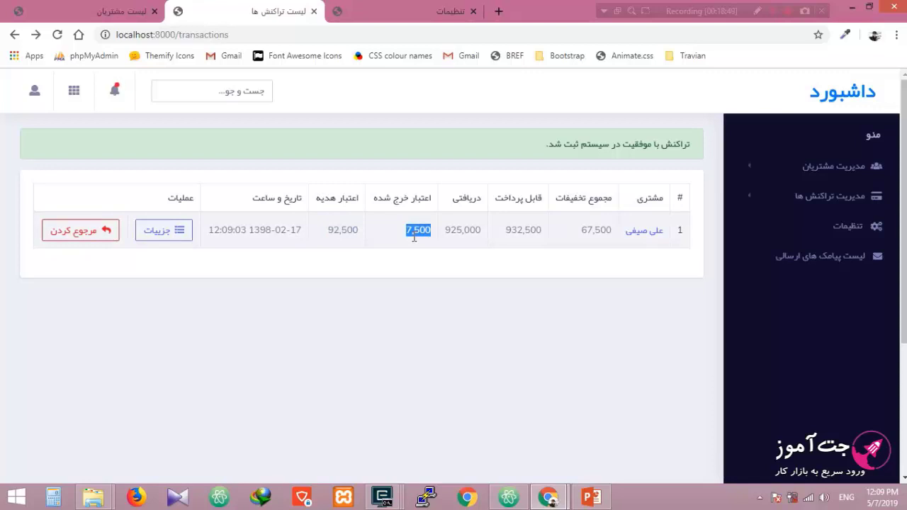
pyautogui.moveTo(548, 496)
pyautogui.click(591, 430)
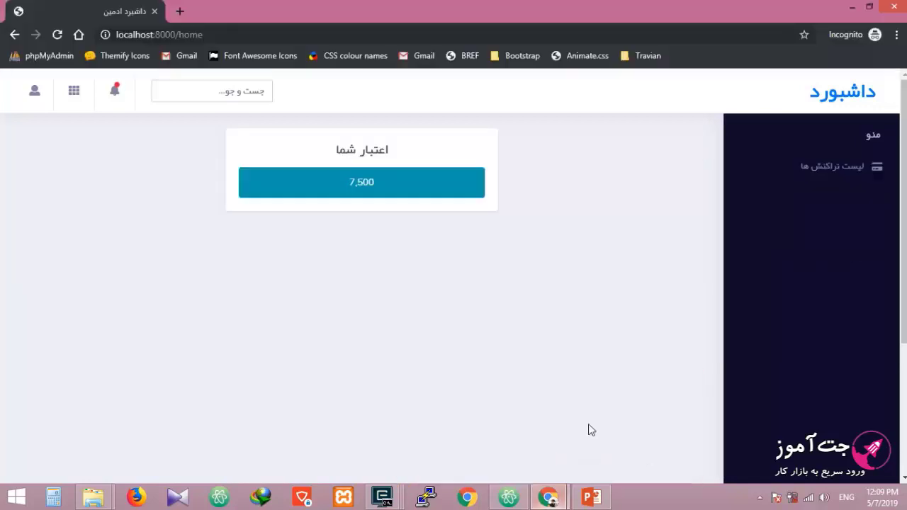
pyautogui.click(58, 36)
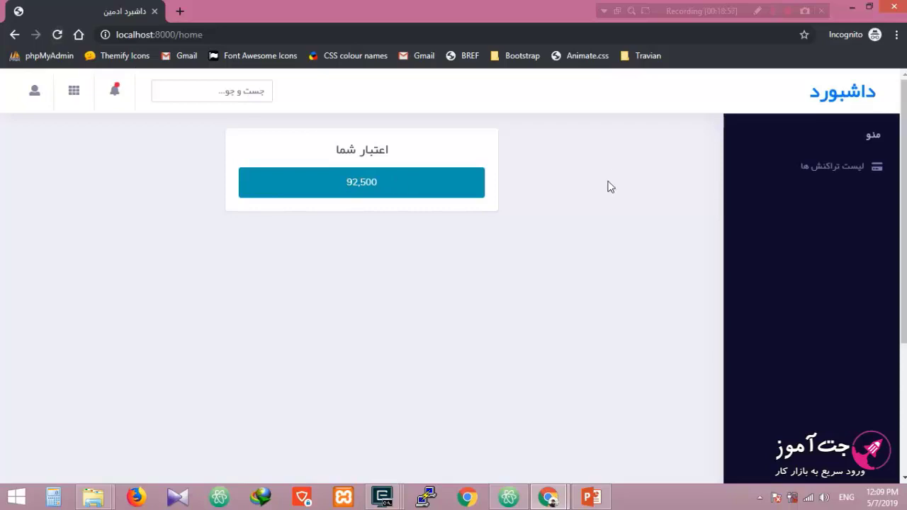
pyautogui.click(824, 170)
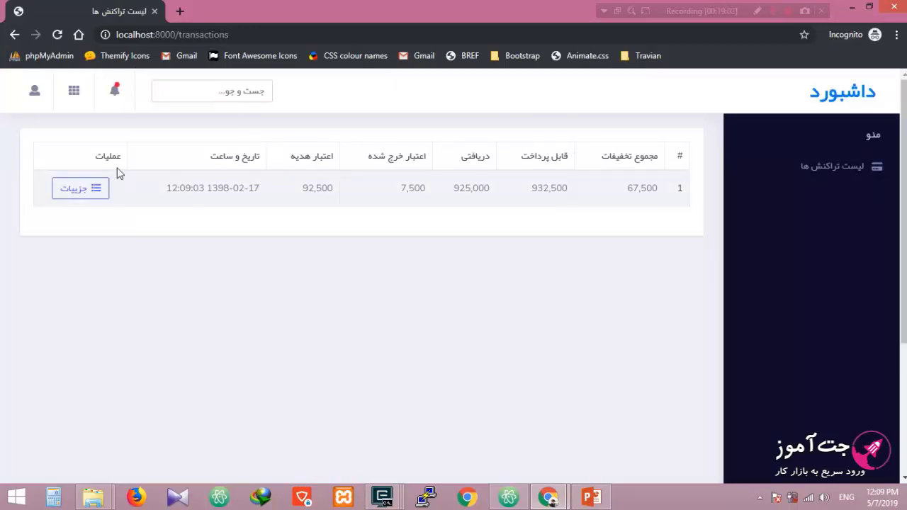
pyautogui.hotkey('alt', 'Tab')
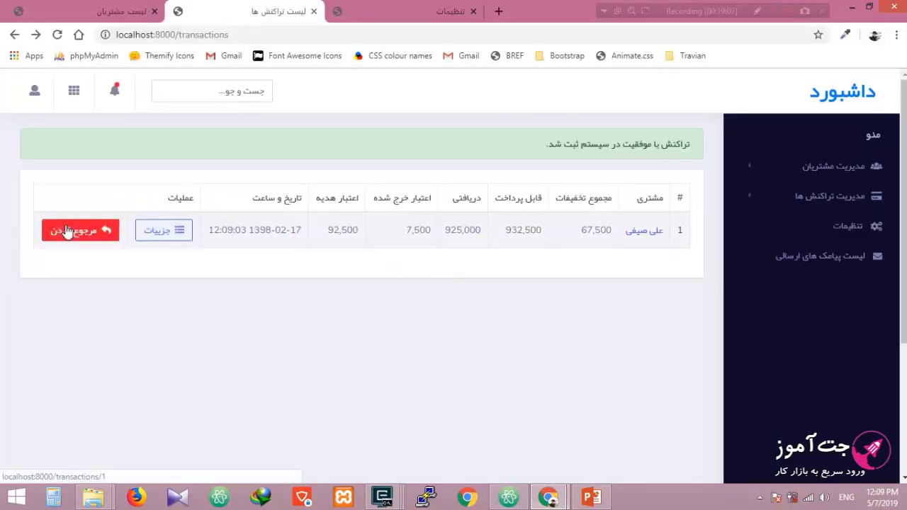
pyautogui.hotkey('alt', 'Tab')
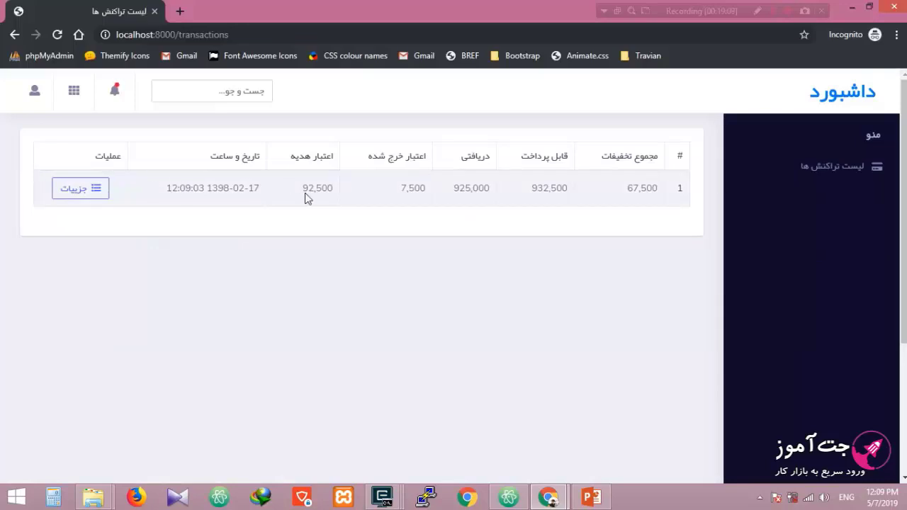
pyautogui.hotkey('alt', 'Tab')
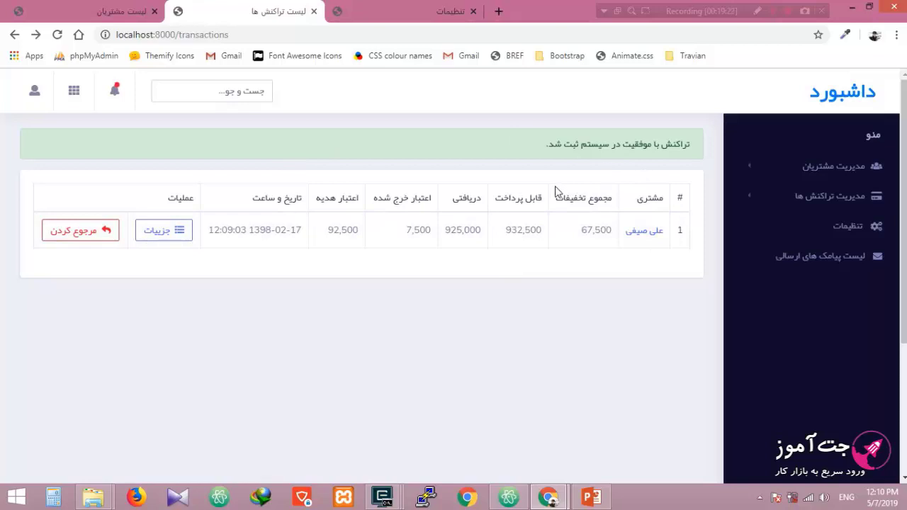
pyautogui.hotkey('alt', 'Tab')
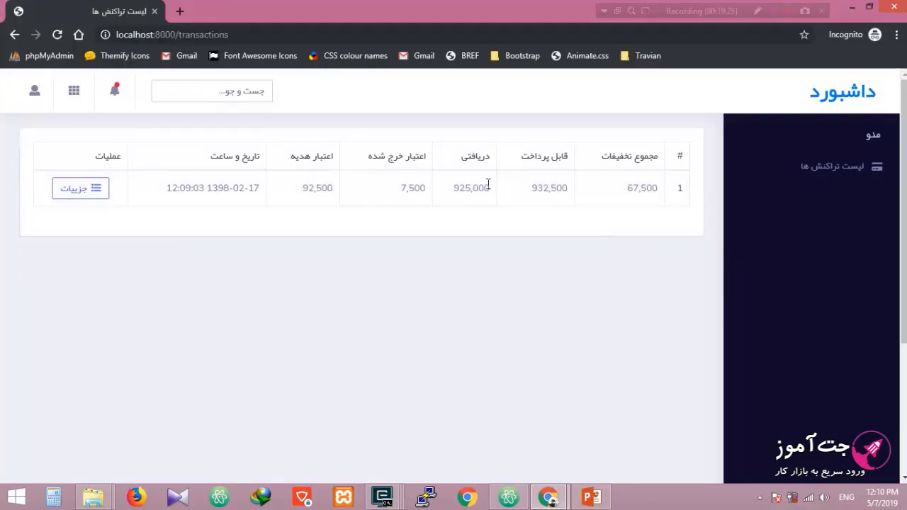
pyautogui.hotkey('alt', 'Tab')
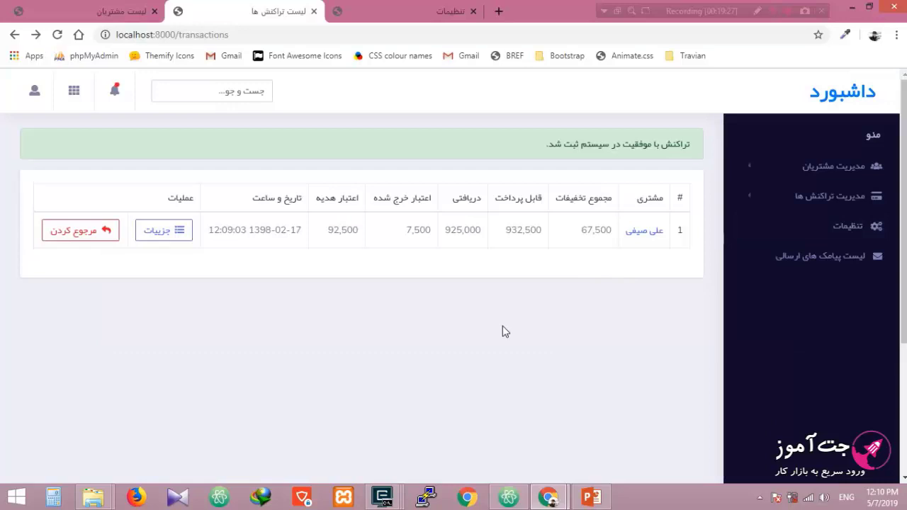
# Step: Go from the dashboard home page to the customer-club settings
pyautogui.click(777, 205)
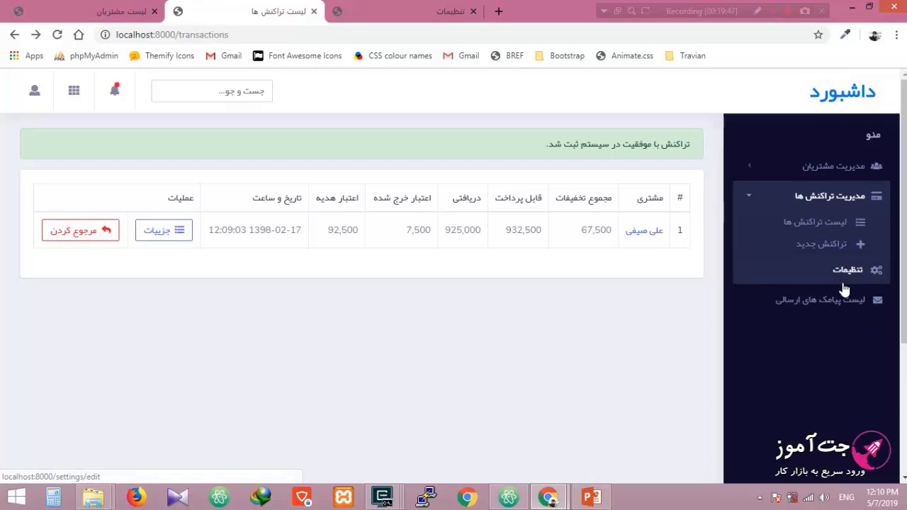
pyautogui.click(860, 94)
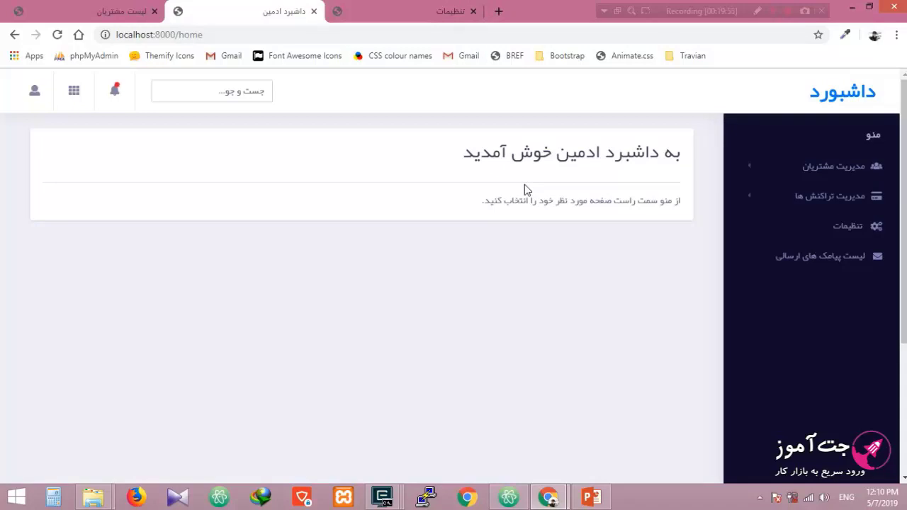
pyautogui.click(829, 231)
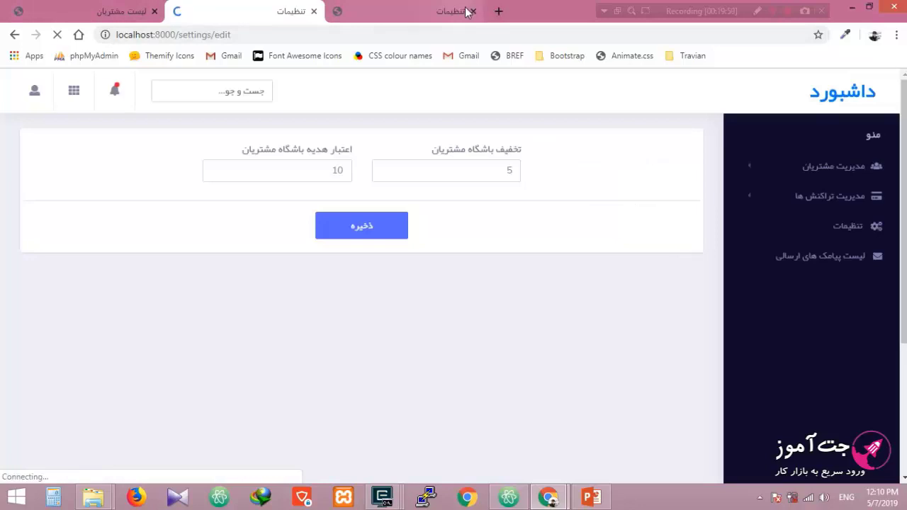
pyautogui.click(825, 197)
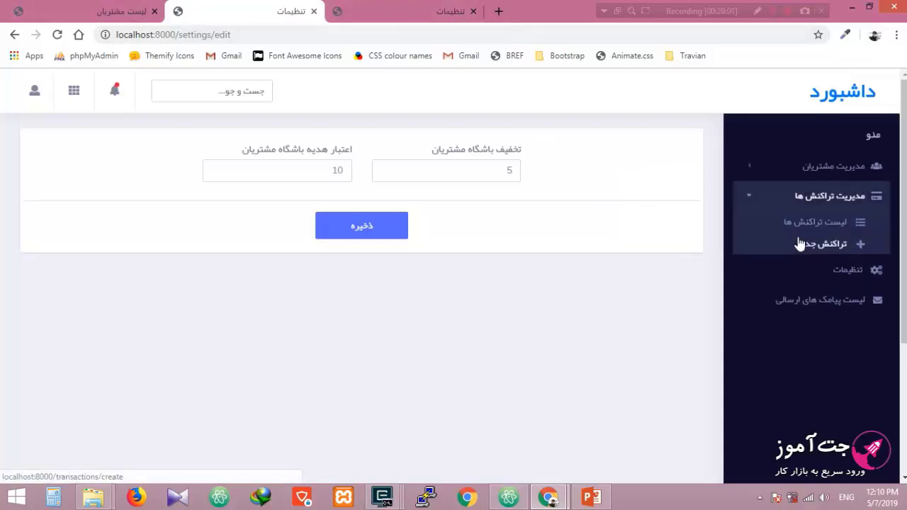
# Step: Compare both settings tabs, highlighting the gift credit rate 10 and club discount 5
pyautogui.click(418, 12)
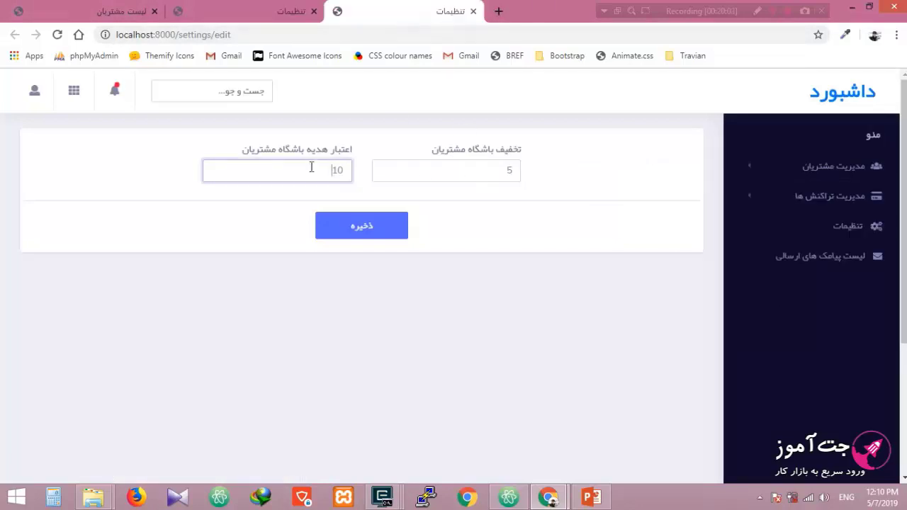
pyautogui.moveTo(311, 168); pyautogui.dragTo(405, 168)
pyautogui.moveTo(481, 173); pyautogui.dragTo(543, 177)
pyautogui.click(267, 13)
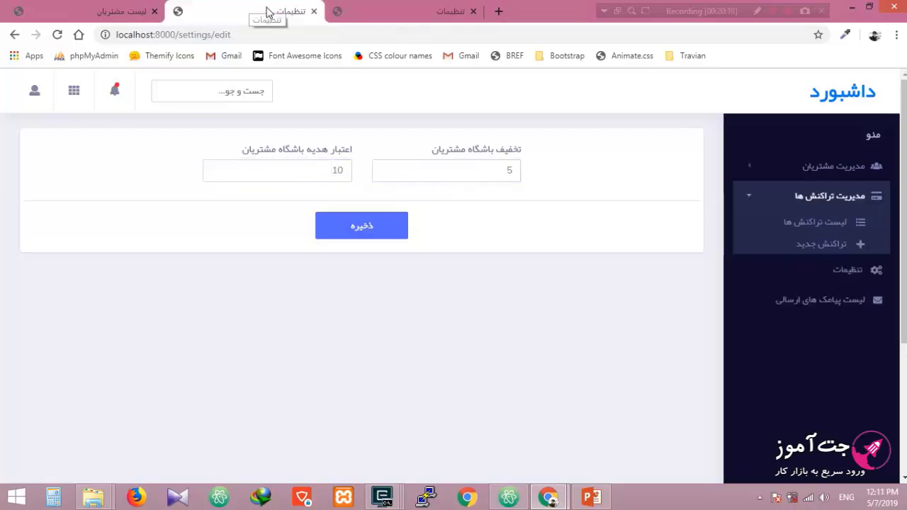
# Step: Start a new transaction and load the chosen customer's transaction form
pyautogui.click(822, 244)
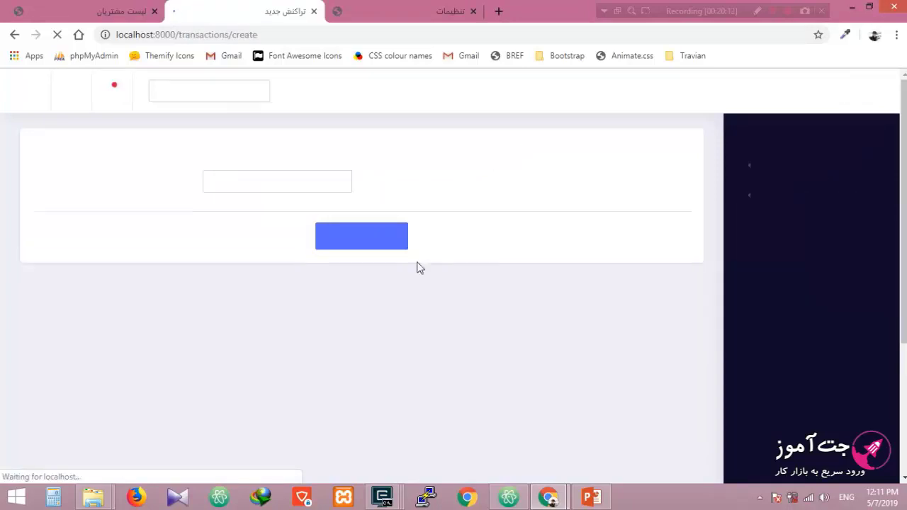
pyautogui.click(447, 180)
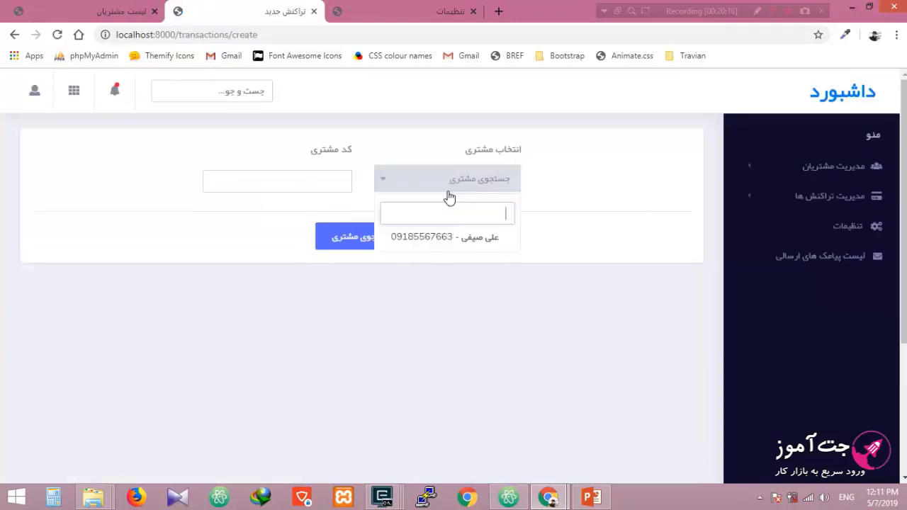
pyautogui.click(440, 234)
pyautogui.click(348, 246)
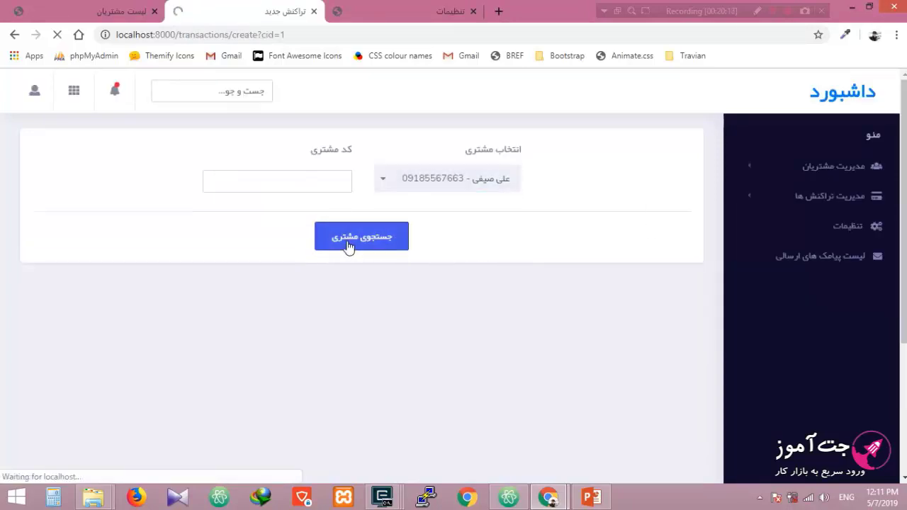
# Step: Close the settings tab, reload, return to the dashboard home and close the customer-list tab
pyautogui.hotkey('ctrl', 'Tab')
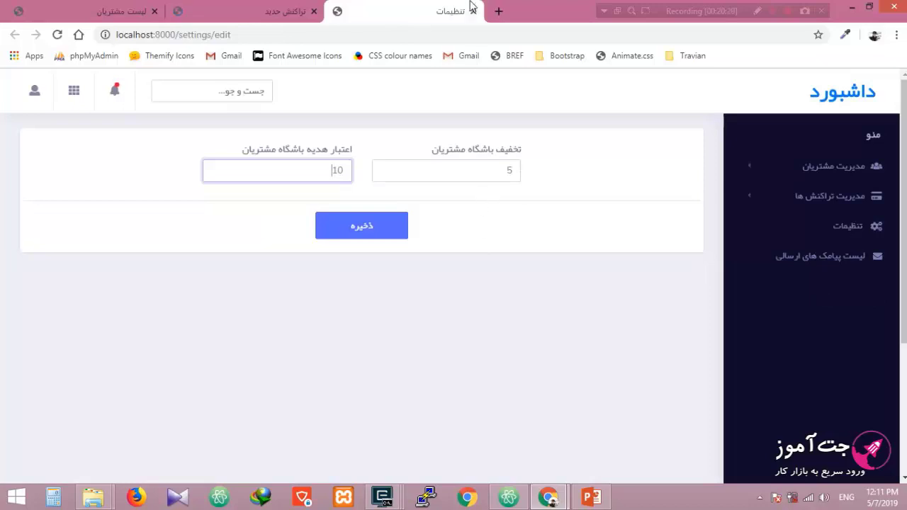
pyautogui.click(473, 12)
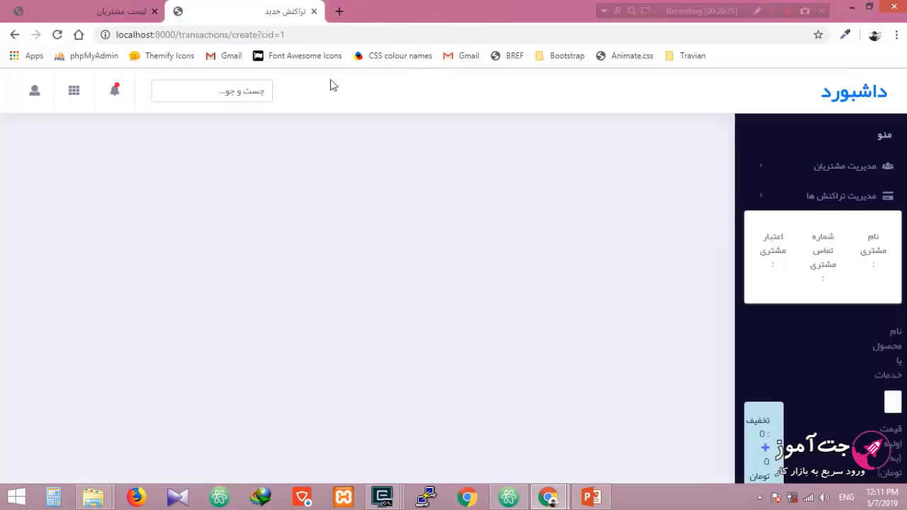
pyautogui.click(57, 34)
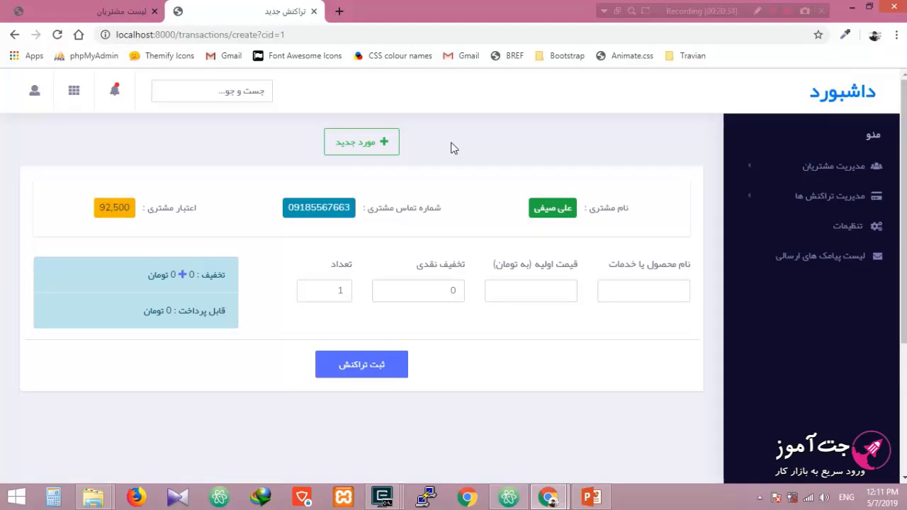
pyautogui.click(844, 99)
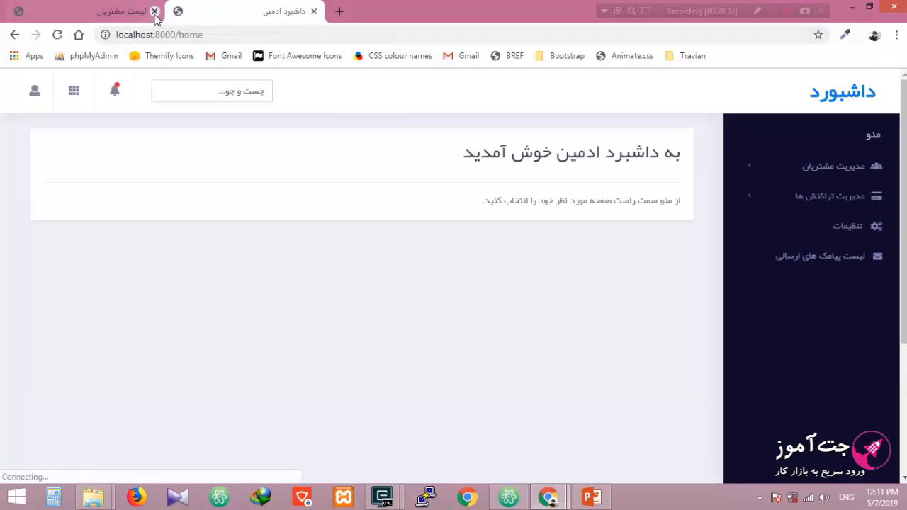
pyautogui.click(155, 12)
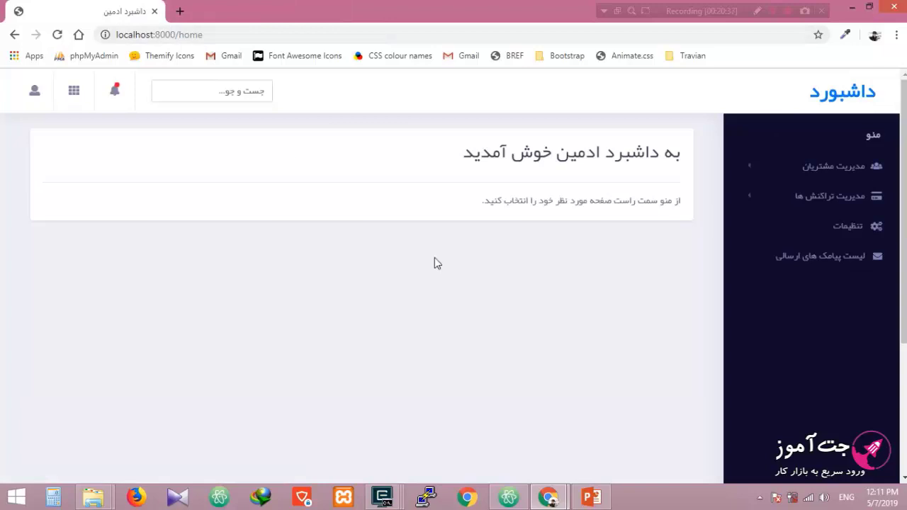